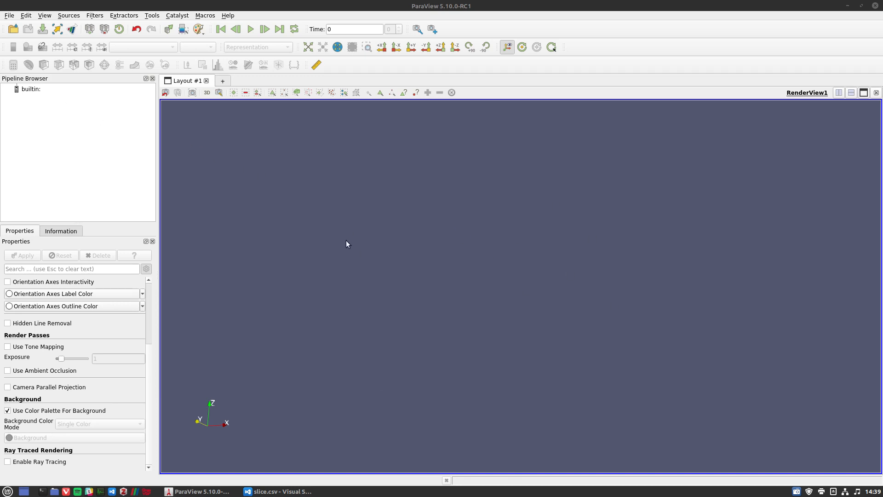
- Open naca_0010_AR_10_half_medium.vtk from the results folder and load it into the render view
click(11, 32)
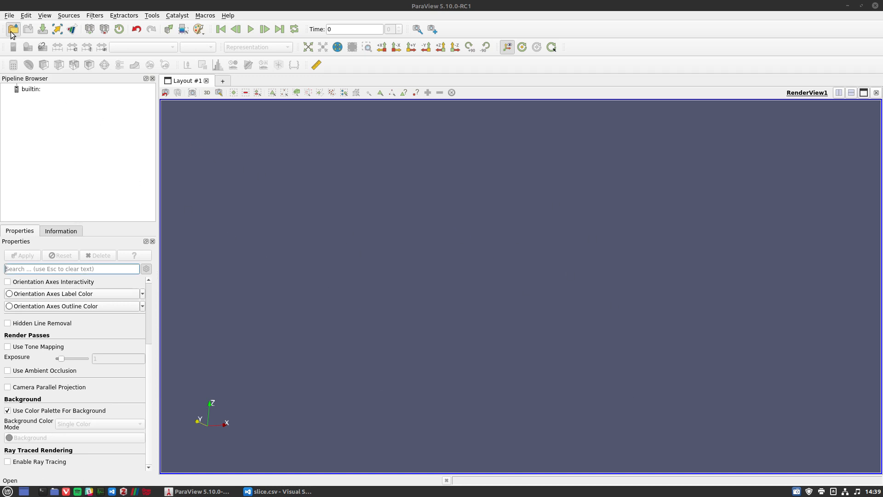
scroll(427, 230, down, 20)
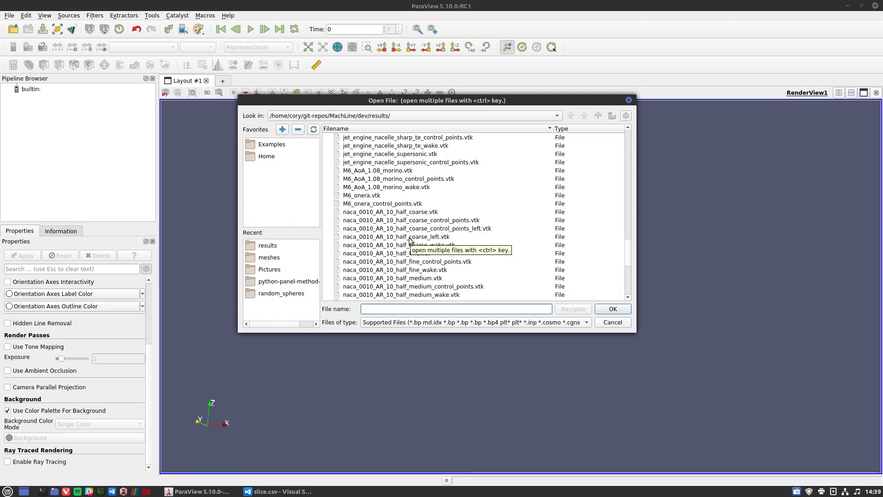
double_click(423, 277)
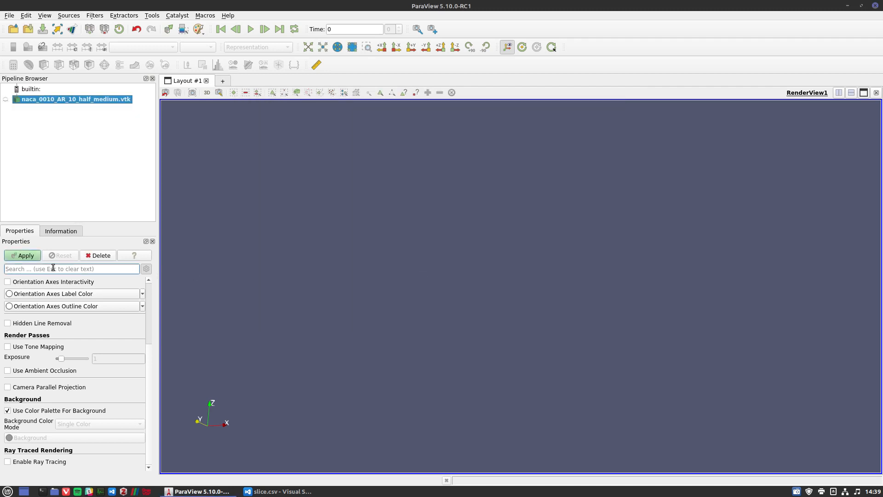
click(21, 259)
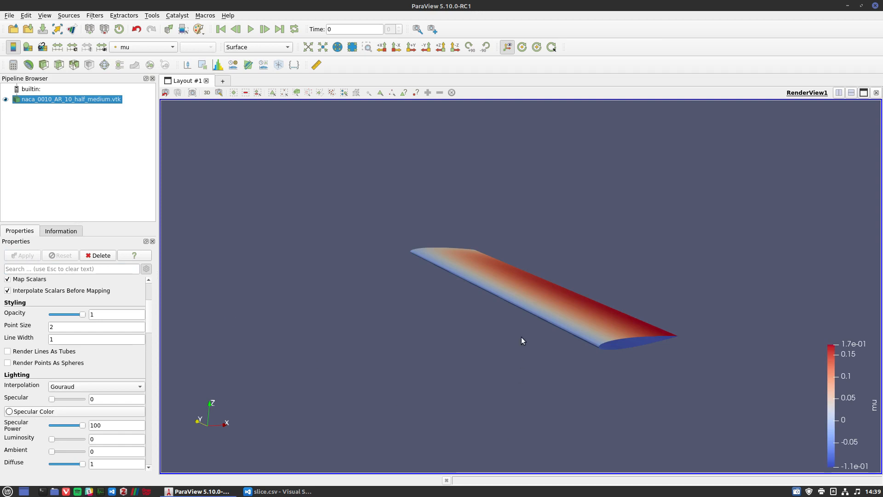
drag(521, 338, 620, 403)
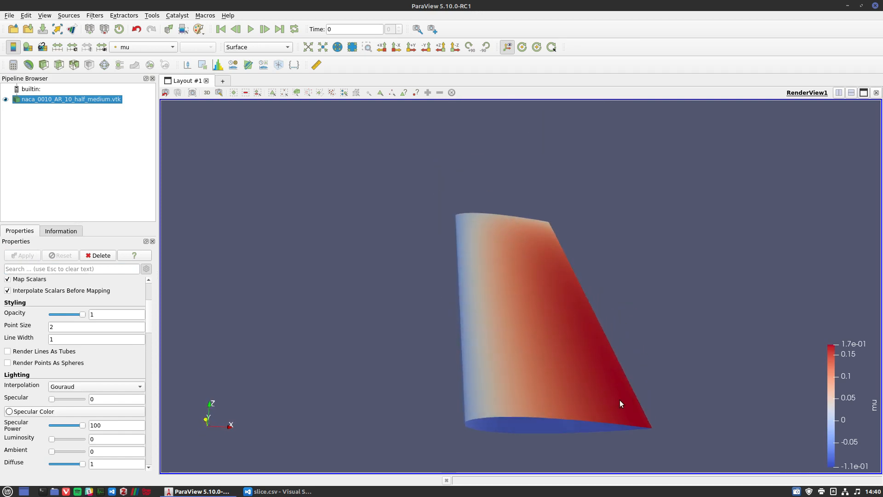
drag(697, 417, 622, 413)
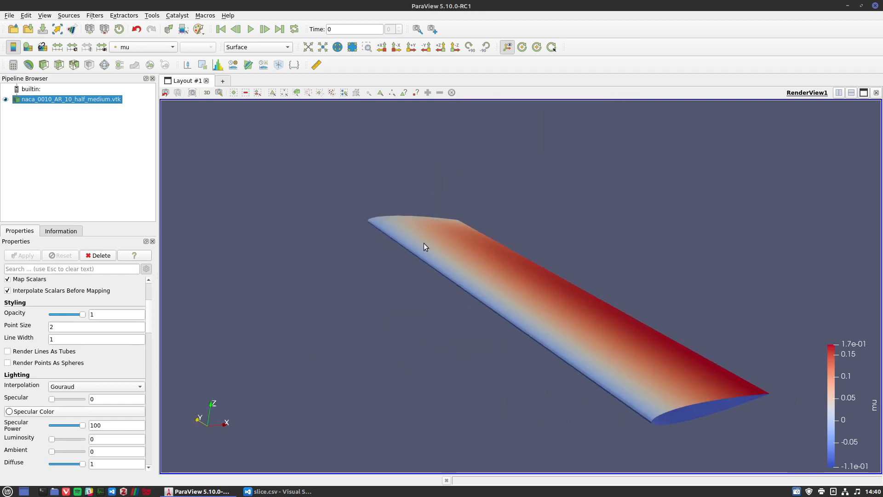
- Preview the wing colored by C_p_inc and by the velocity v
click(166, 48)
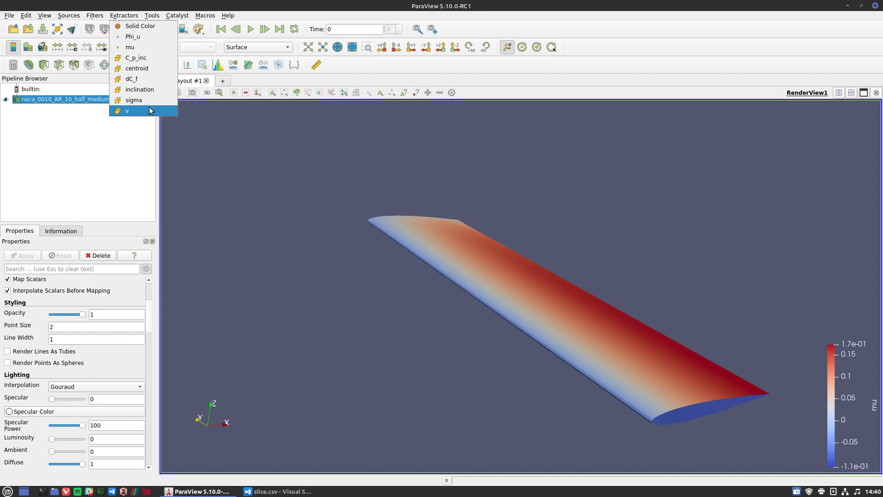
click(136, 57)
click(143, 47)
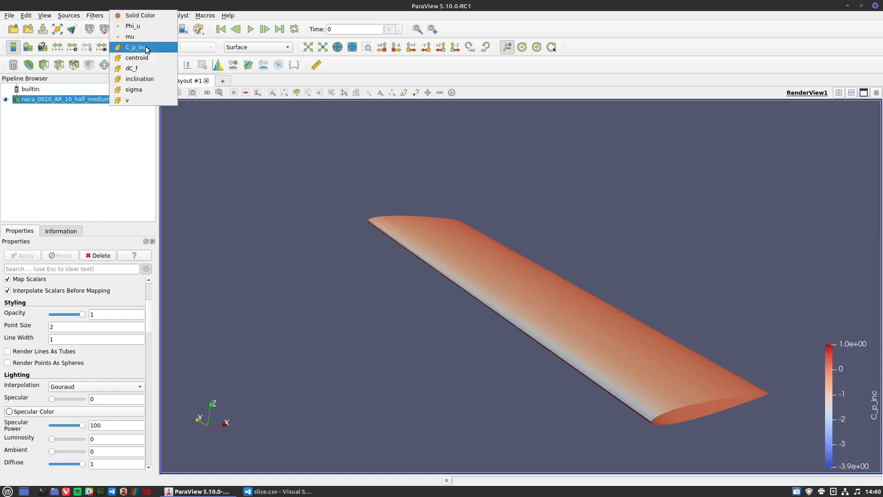
click(131, 99)
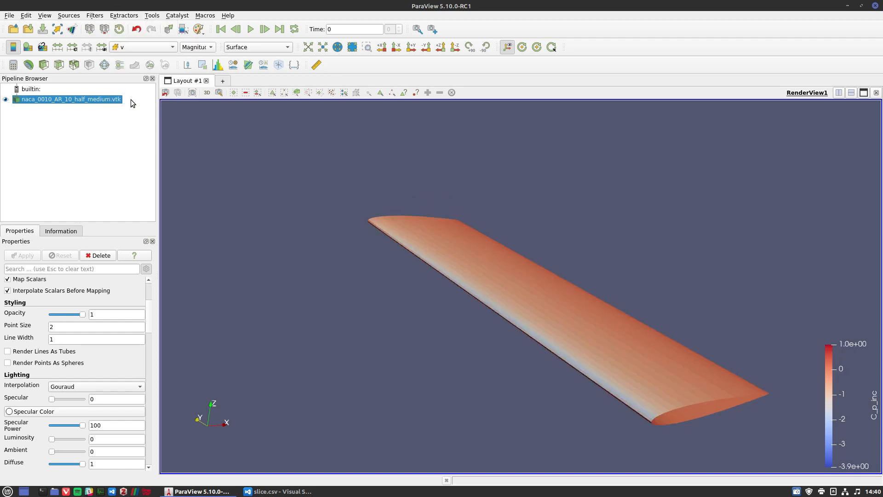
- Color the wing by C_p_inc again and inspect the pressure distribution on its upper and lower surfaces
click(149, 47)
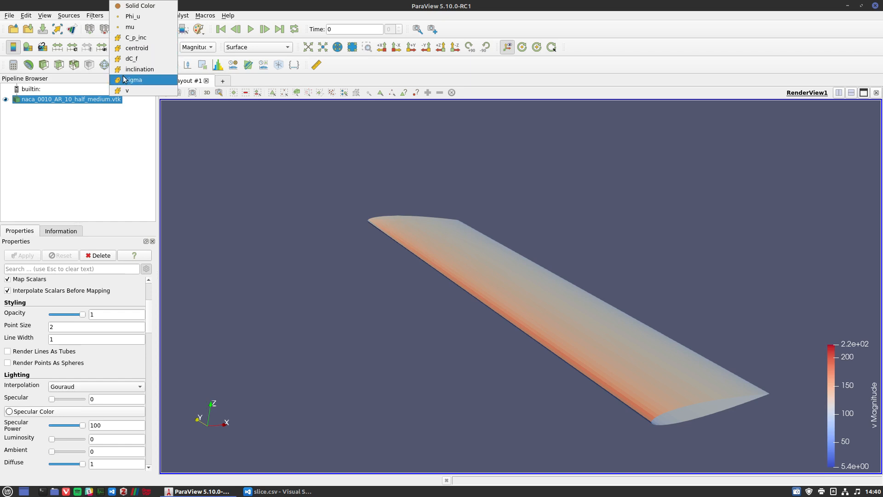
click(134, 38)
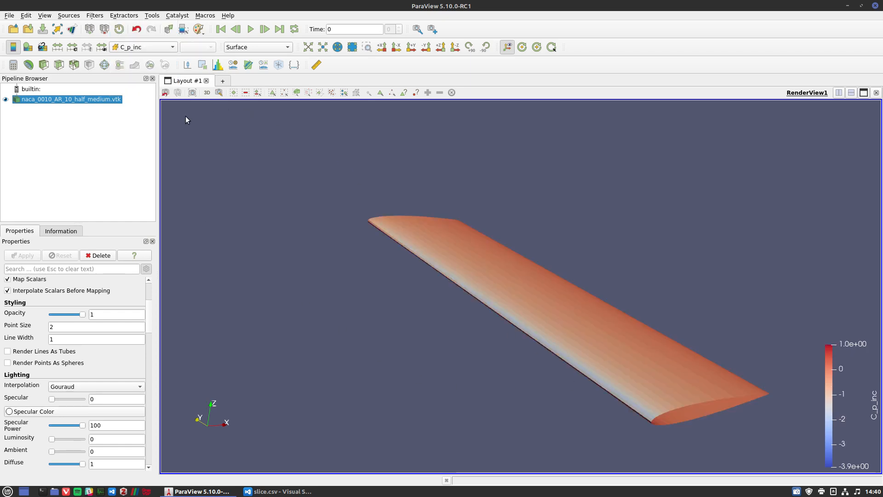
drag(437, 312, 573, 222)
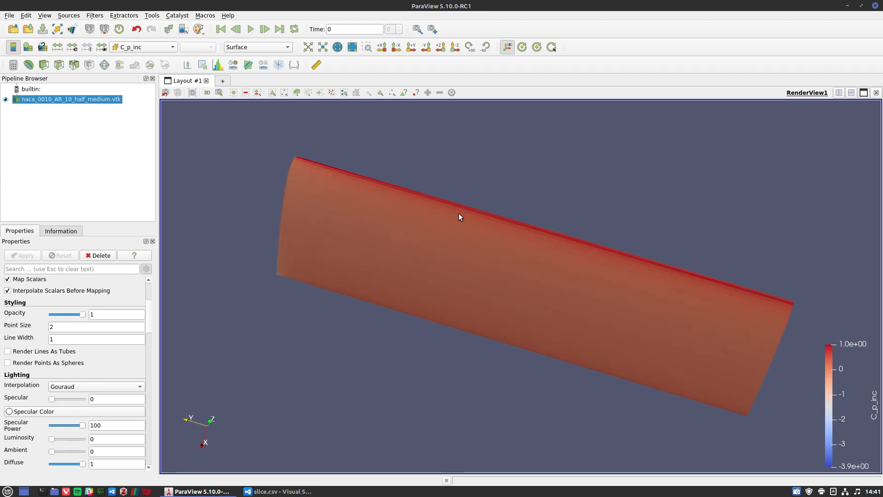
drag(459, 216, 517, 332)
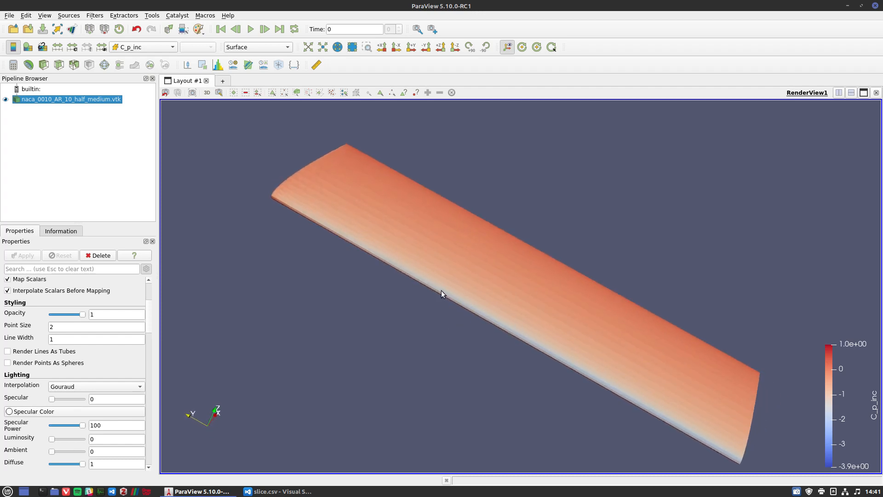
drag(656, 391, 647, 363)
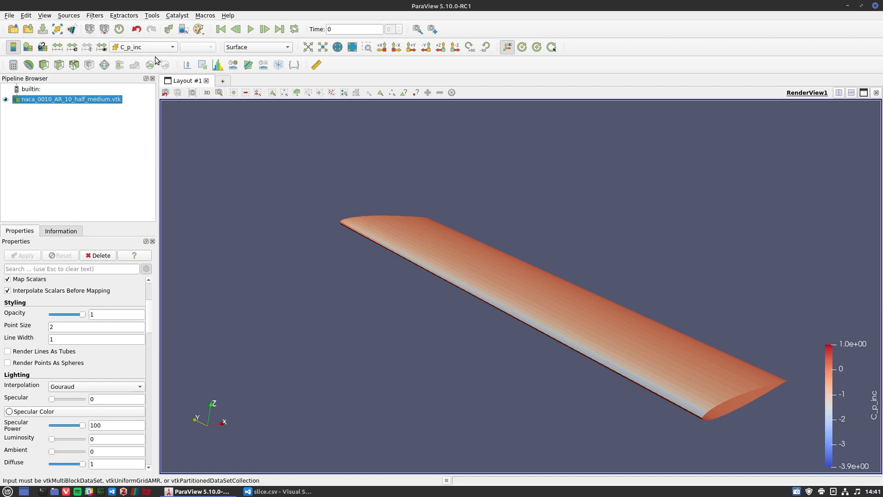
- Apply the Cell Data to Point Data filter to the wing dataset and examine the smoothed coloring
click(96, 17)
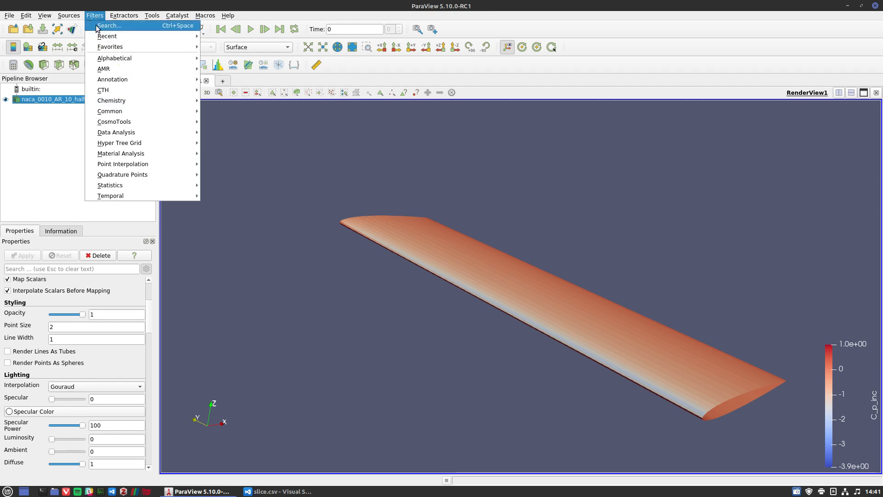
mouse_move(102, 58)
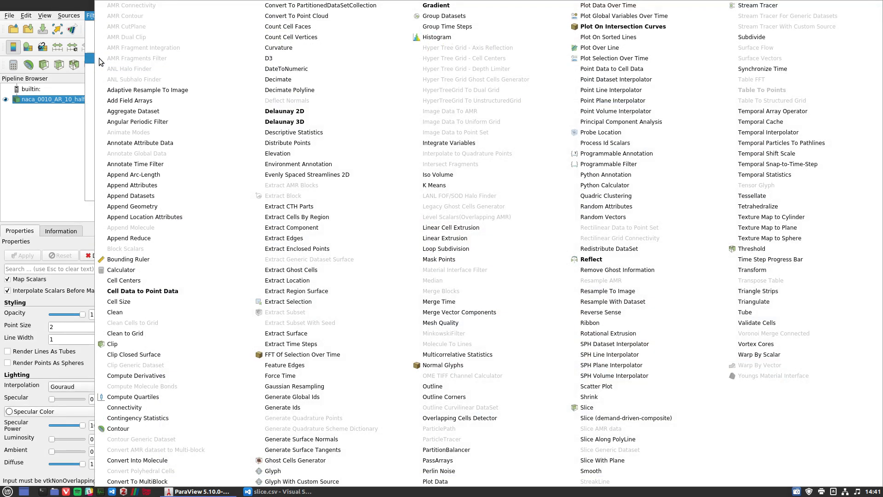
click(140, 291)
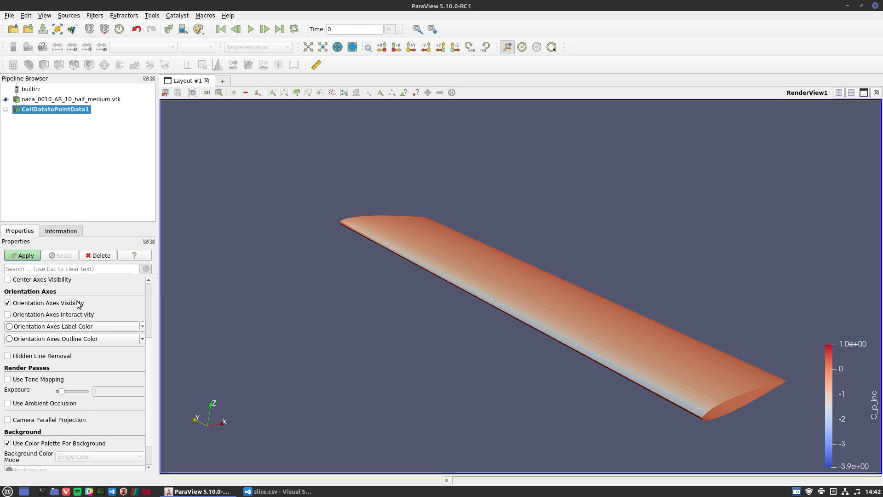
click(24, 256)
scroll(579, 395, up, 4)
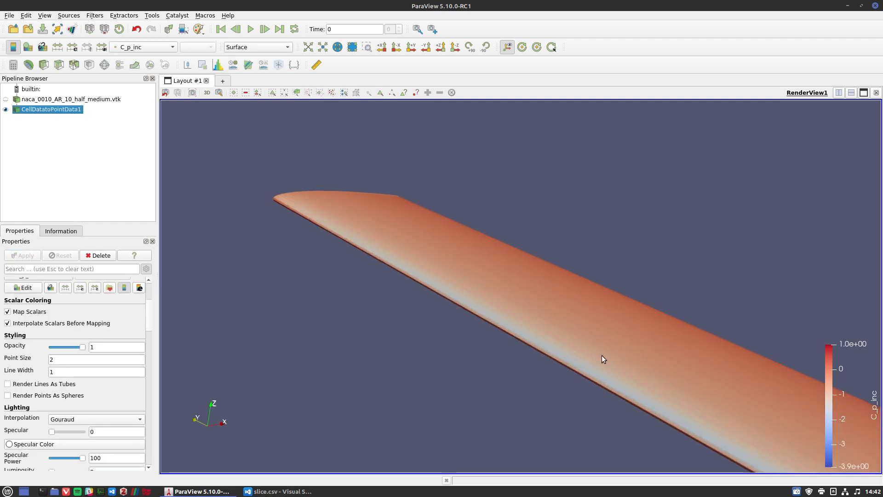
middle_drag(602, 356, 528, 292)
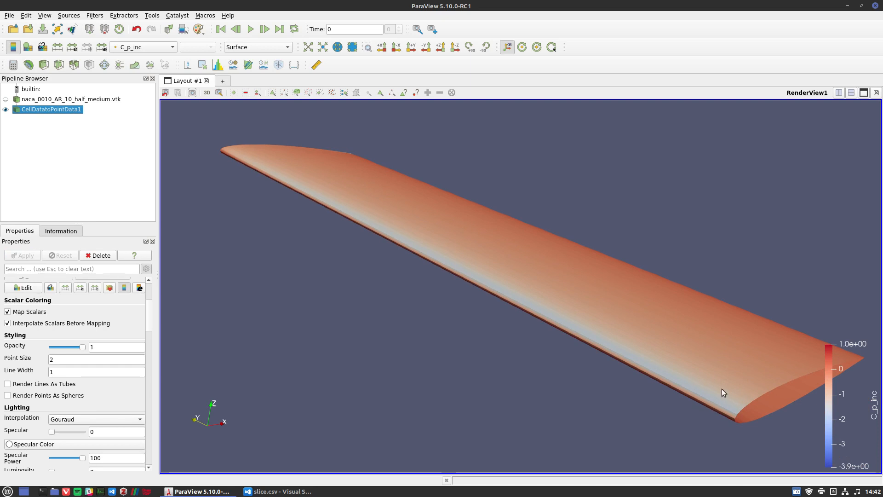
drag(680, 388, 638, 382)
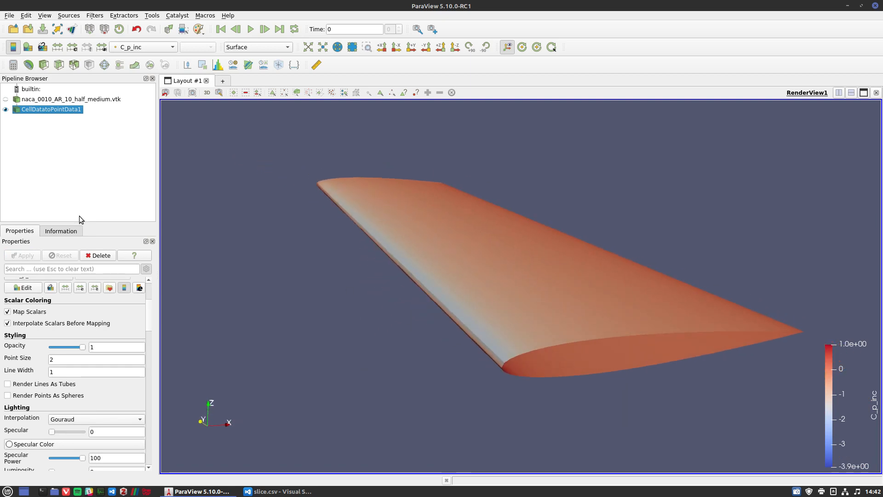
drag(430, 266, 446, 269)
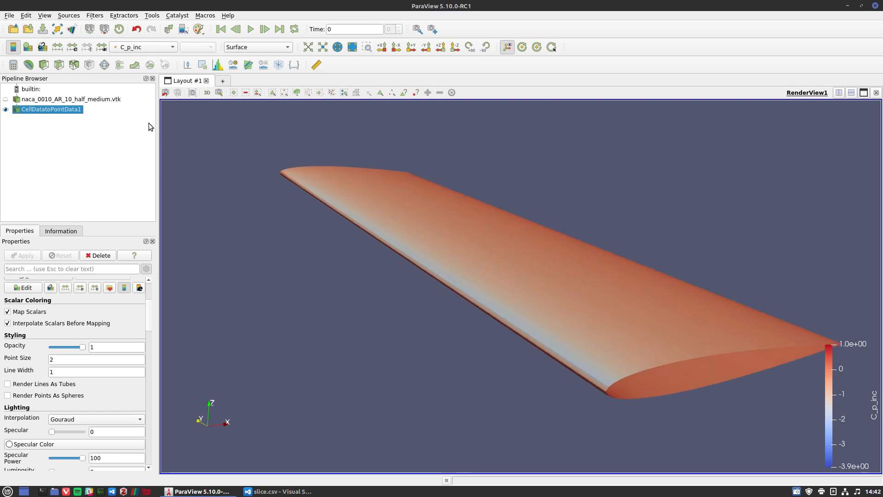
- Add a Plot On Intersection Curves filter to the converted point data, with Plane as the slice type
click(94, 16)
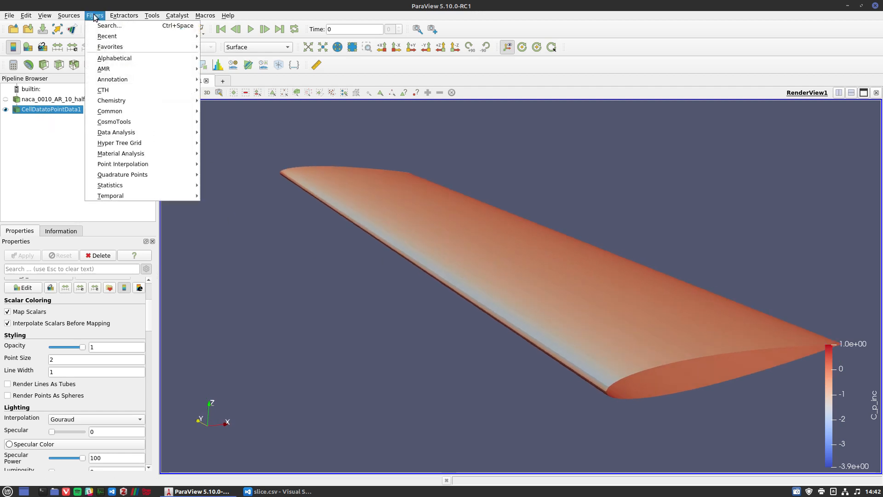
mouse_move(100, 60)
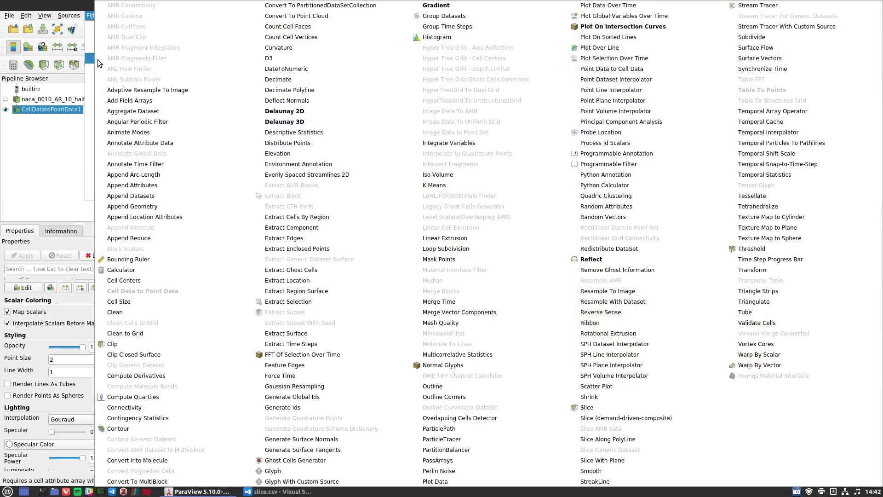
click(607, 28)
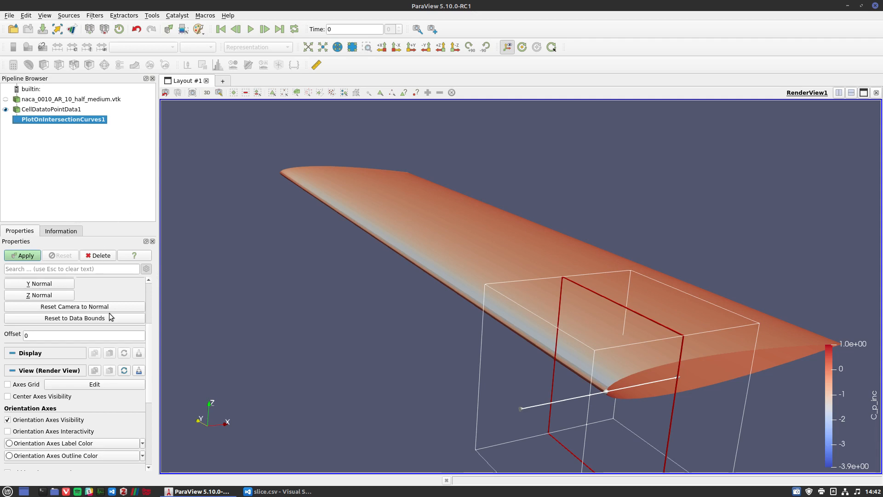
scroll(110, 304, up, 4)
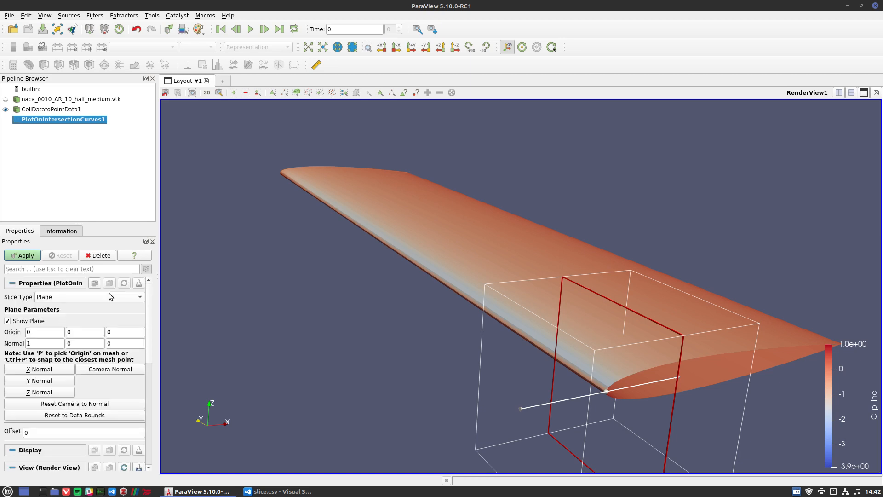
click(41, 298)
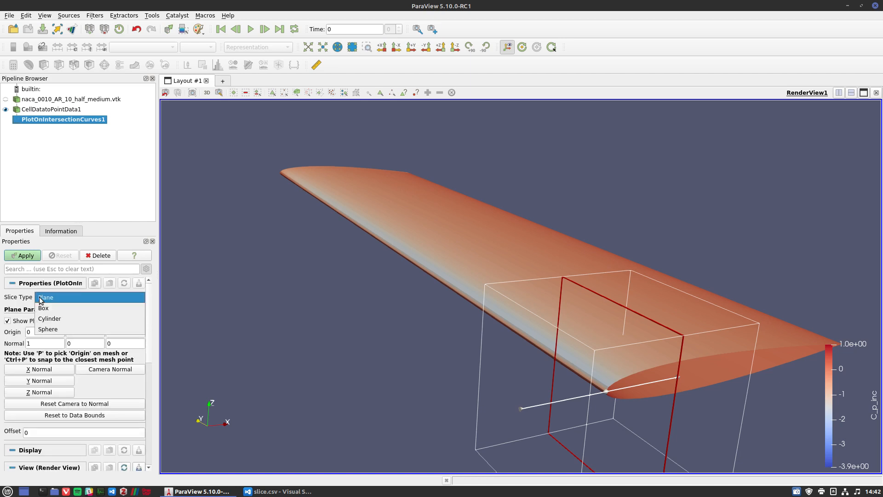
click(52, 299)
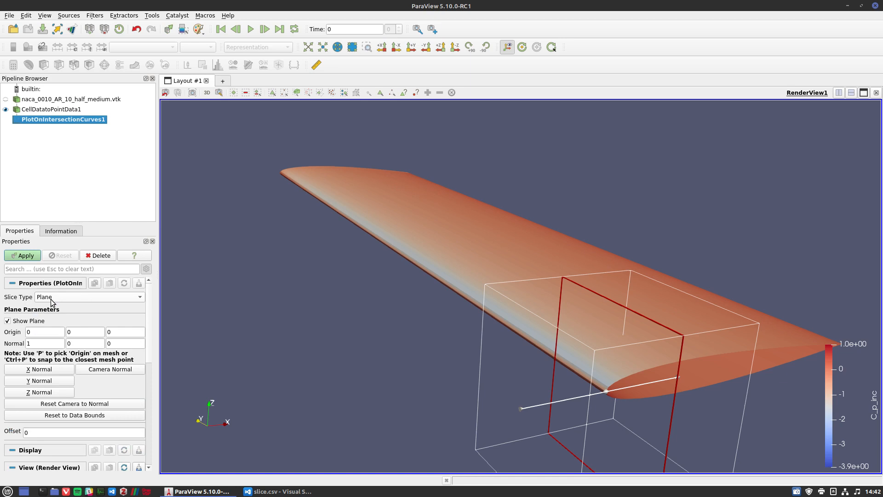
- Set the slice plane's normal to 0, 1, 0
double_click(74, 343)
text(1)
double_click(55, 344)
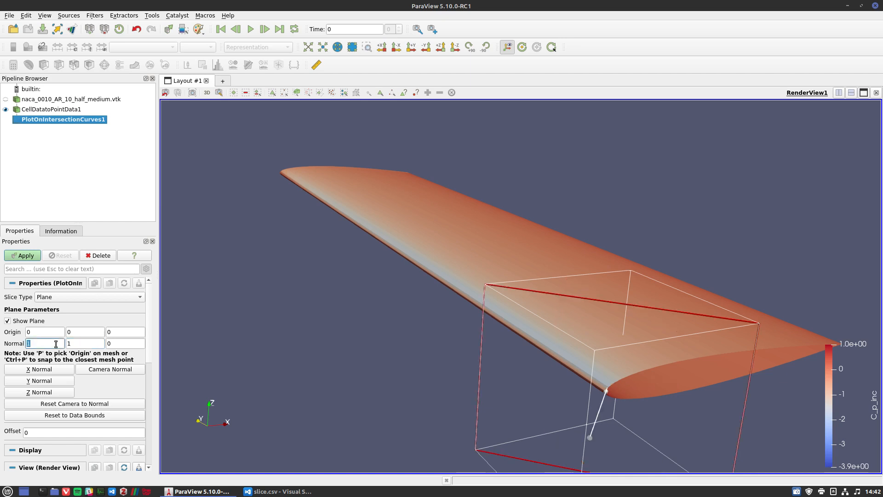
text(0)
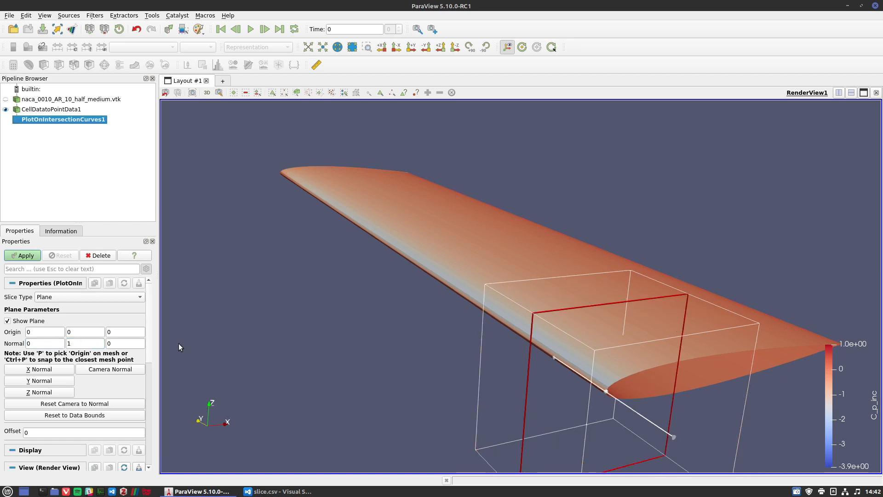
- Slide the slice plane along the wingspan and set its origin's Y coordinate to 0.2
drag(434, 392, 510, 395)
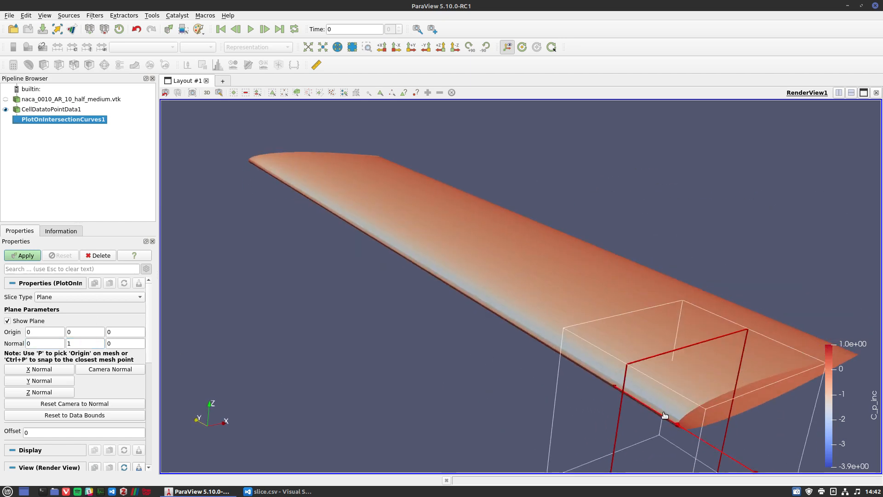
drag(569, 392, 487, 324)
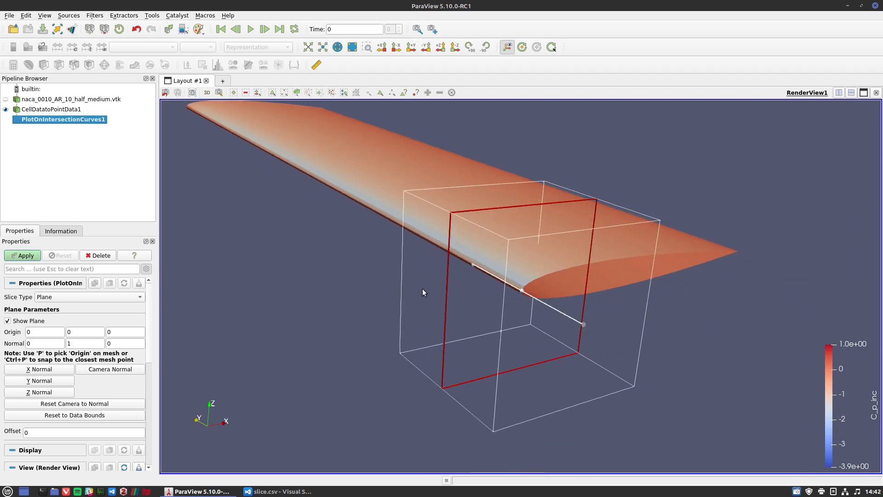
drag(422, 292, 240, 146)
double_click(80, 333)
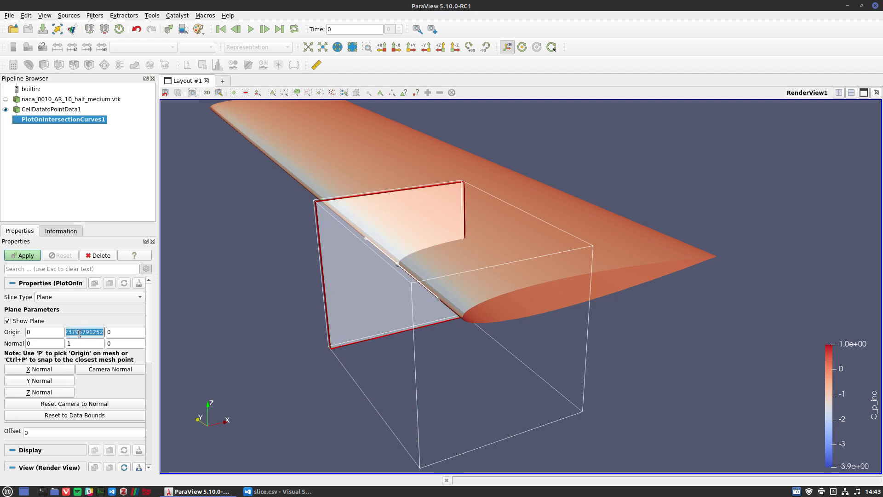
text(0.2)
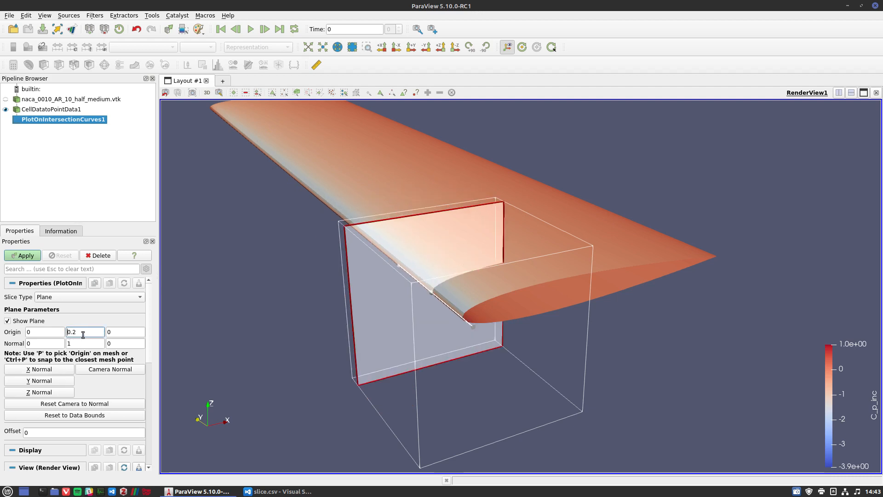
- Set the Y coordinate of the slice plane's origin to 2 and check where it cuts the wing
key(BackSpace)
key(BackSpace)
key(BackSpace)
text(2)
key(Return)
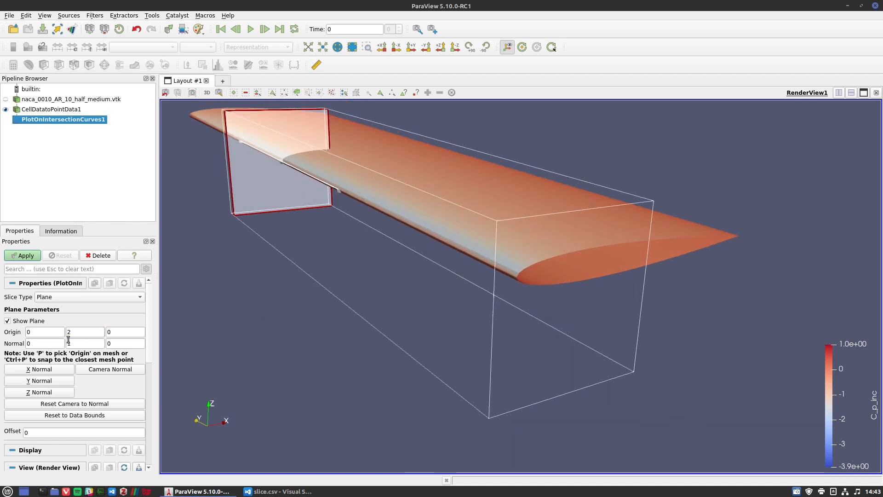
drag(244, 252, 346, 300)
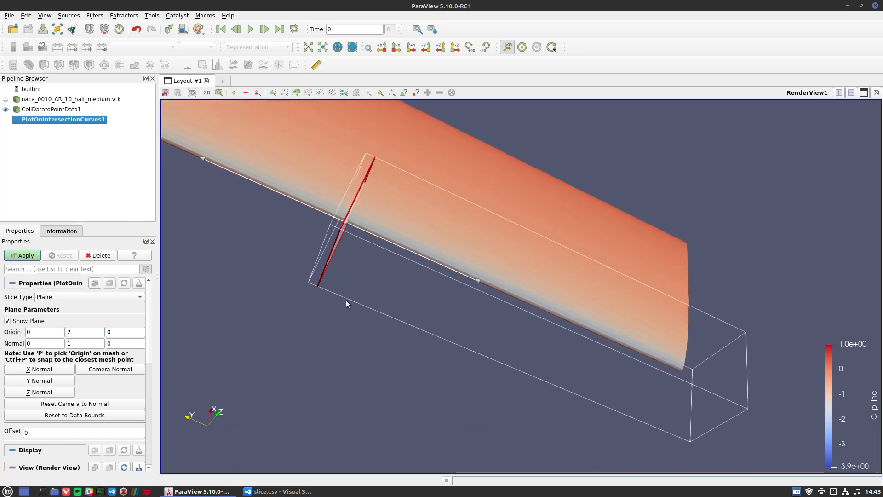
- Apply the intersection-curve filter to plot the slice data in a line chart beside the wing
drag(359, 263, 392, 210)
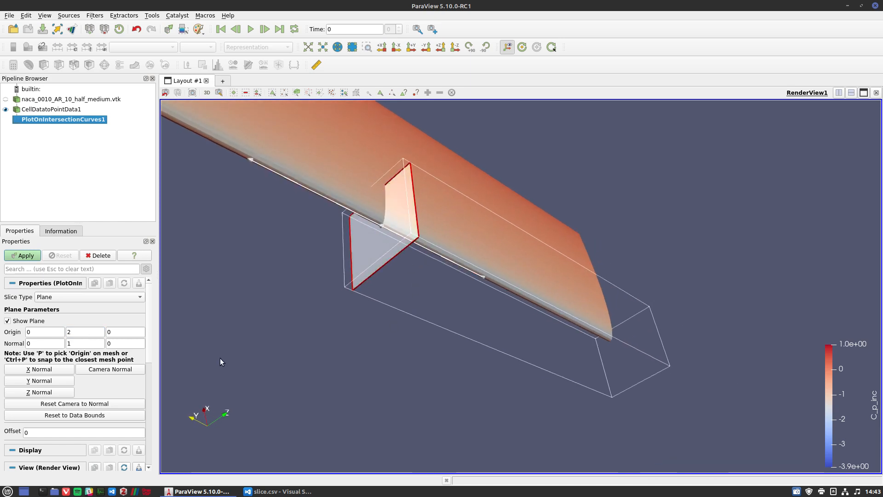
click(32, 258)
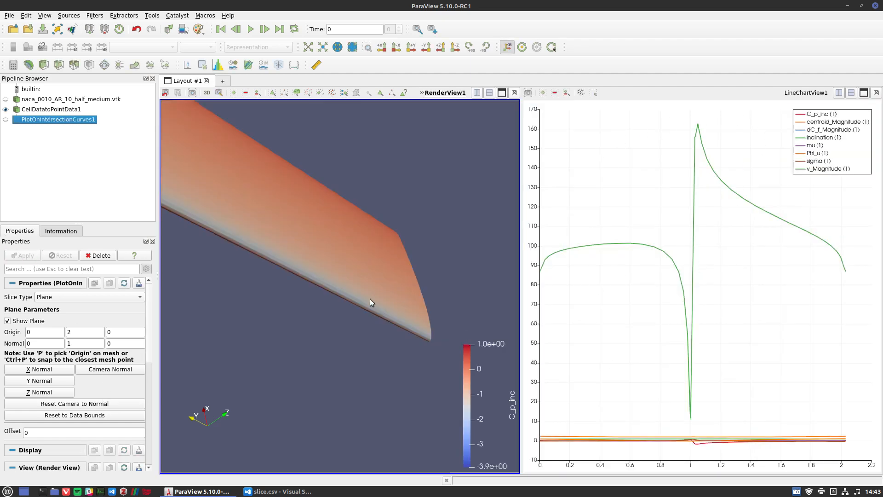
drag(371, 301, 191, 247)
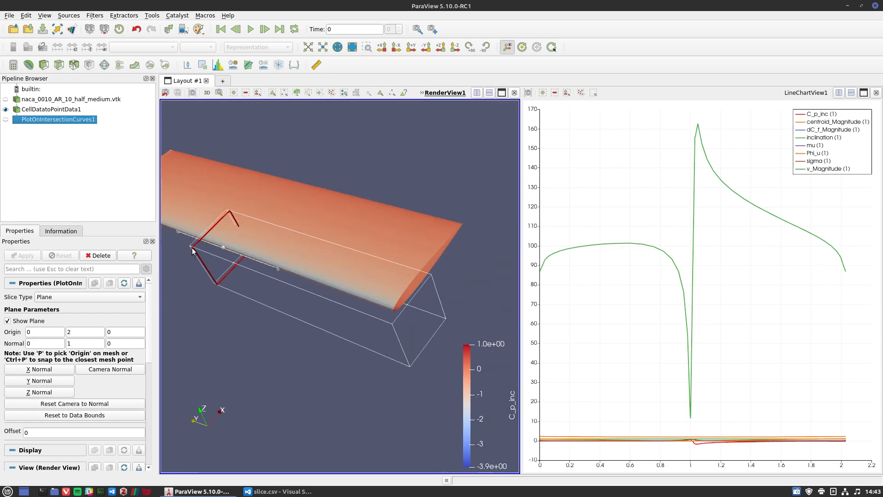
- Use Points_X as the X axis array of the line chart, keeping Point Data as the attribute type
click(623, 215)
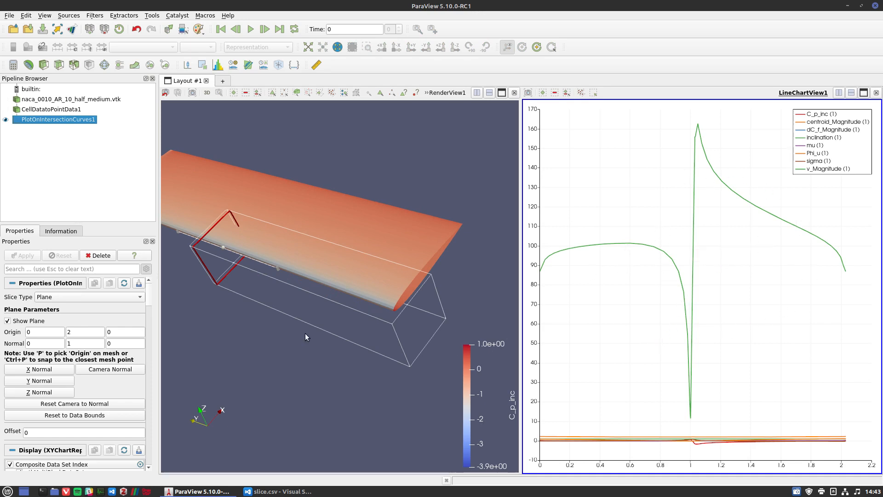
scroll(144, 304, down, 5)
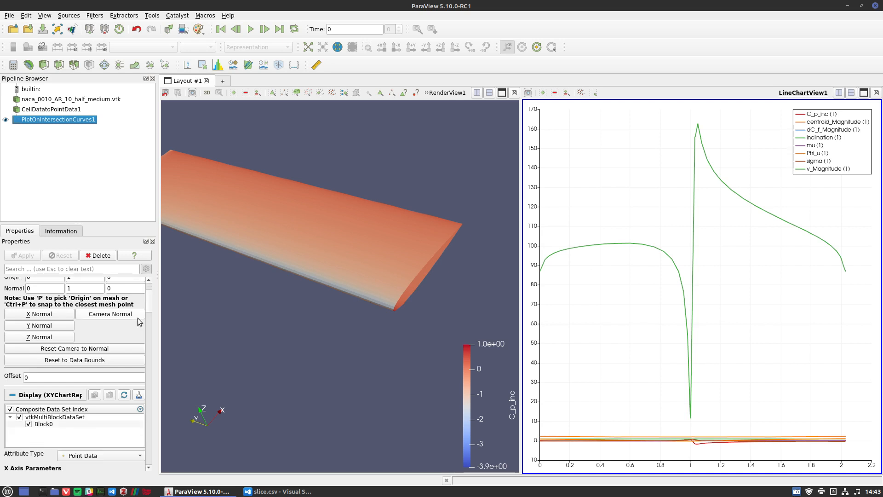
scroll(120, 307, up, 5)
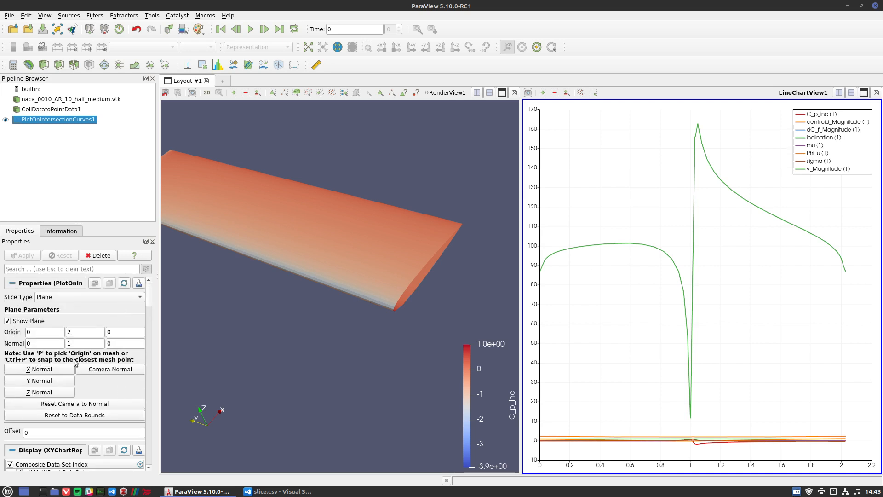
scroll(80, 361, down, 5)
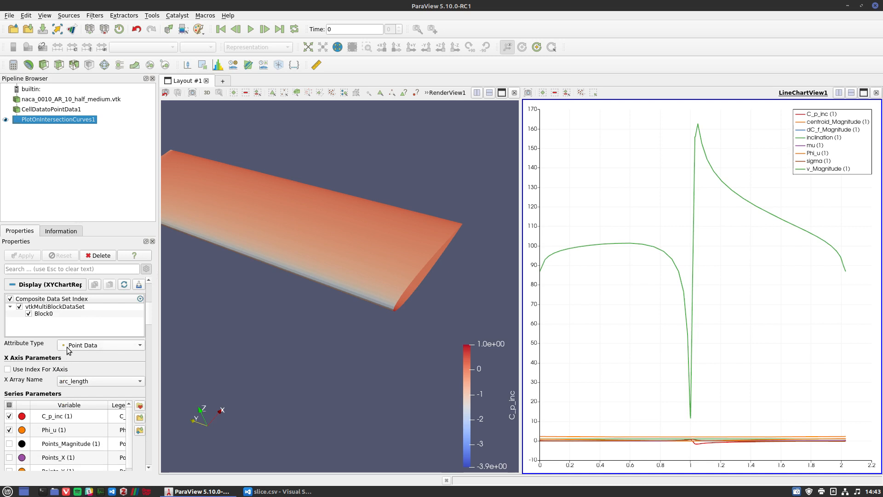
click(68, 348)
click(68, 349)
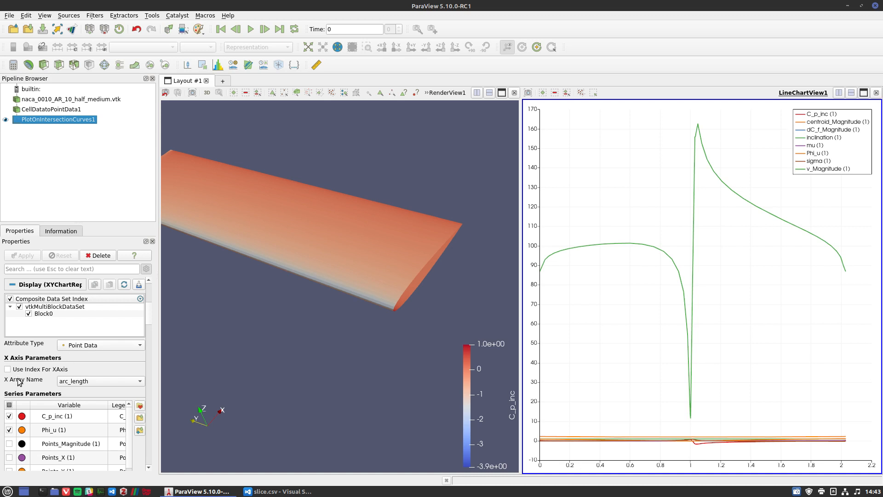
click(63, 383)
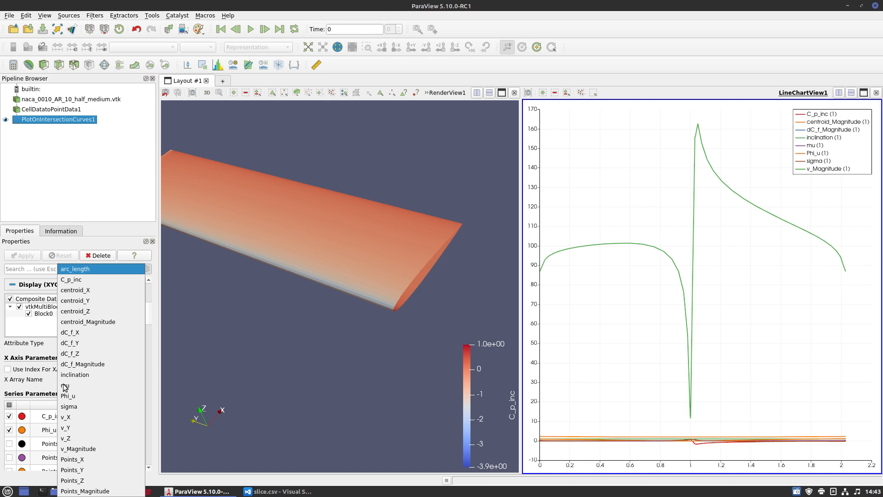
click(78, 459)
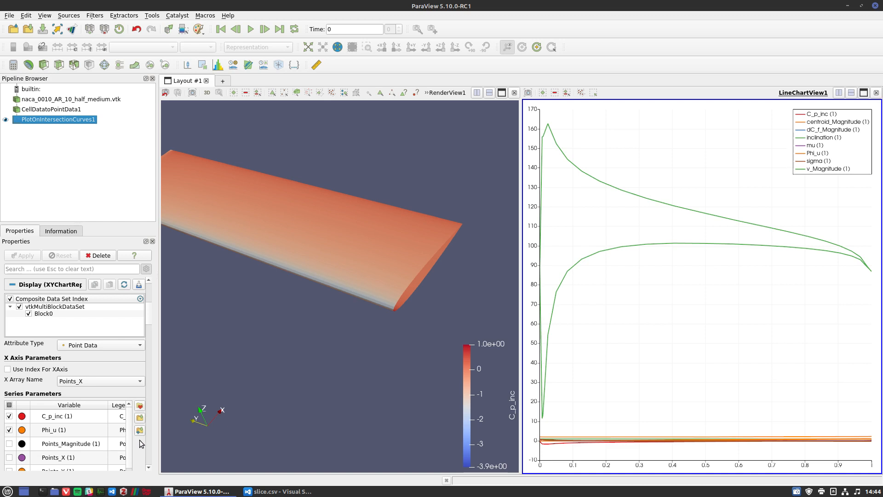
- Hide the Phi_u and centroid_Magnitude series from the line chart
scroll(139, 439, down, 5)
scroll(141, 440, up, 1)
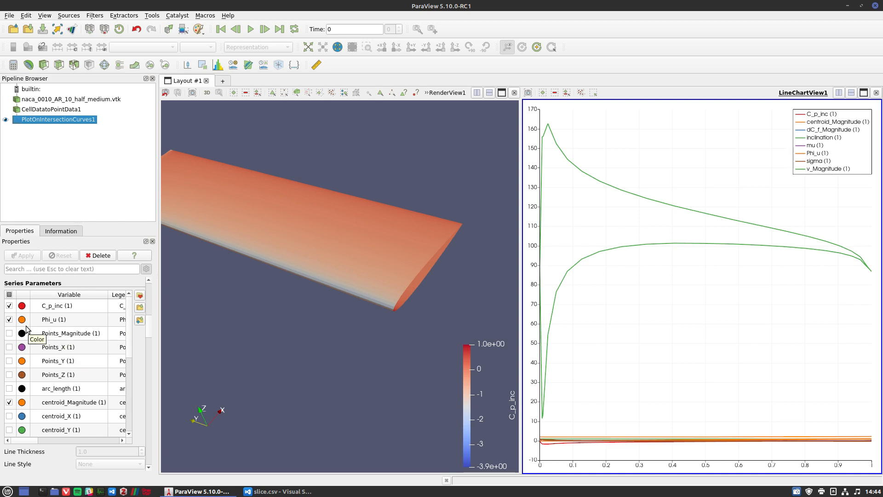
scroll(14, 354, down, 3)
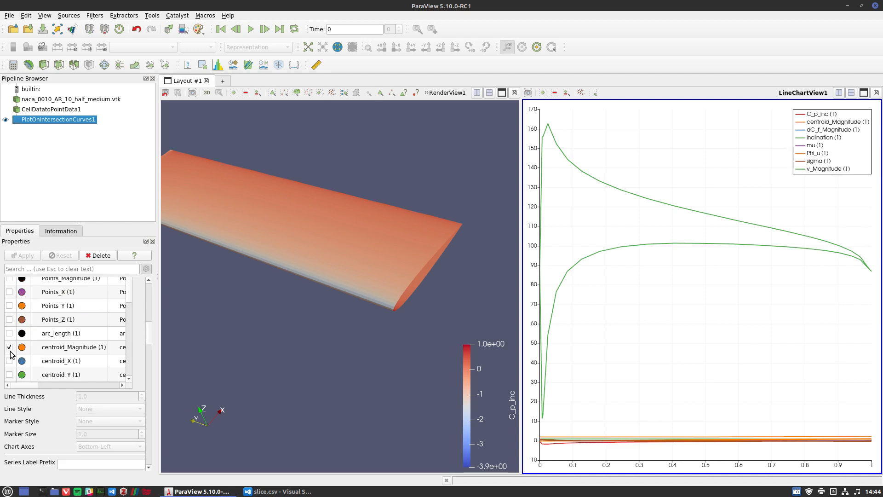
scroll(51, 414, up, 2)
scroll(137, 347, up, 1)
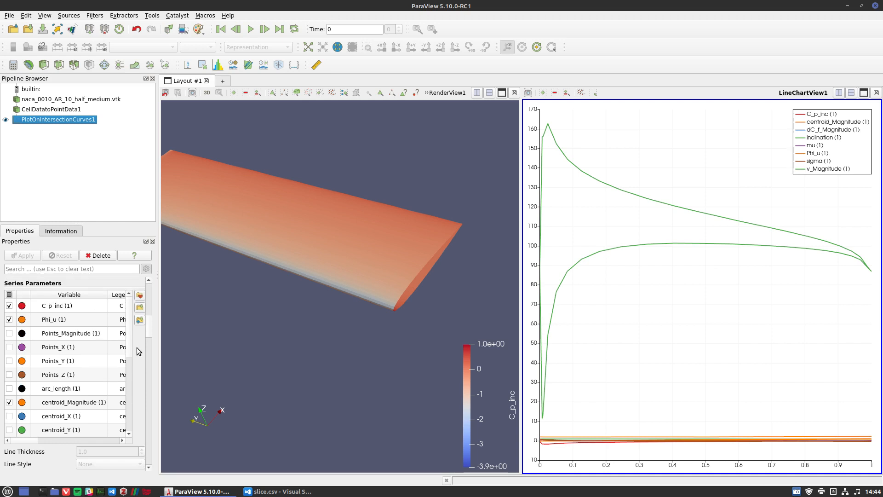
click(9, 320)
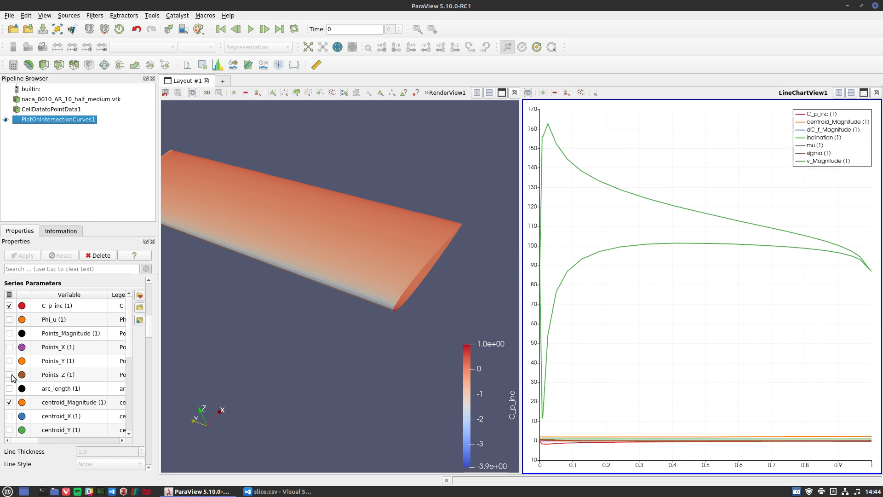
click(9, 402)
- Hide the dC_f_Magnitude, inclination, mu, sigma and v_Magnitude series so that only C_p_inc is plotted
drag(128, 323, 129, 394)
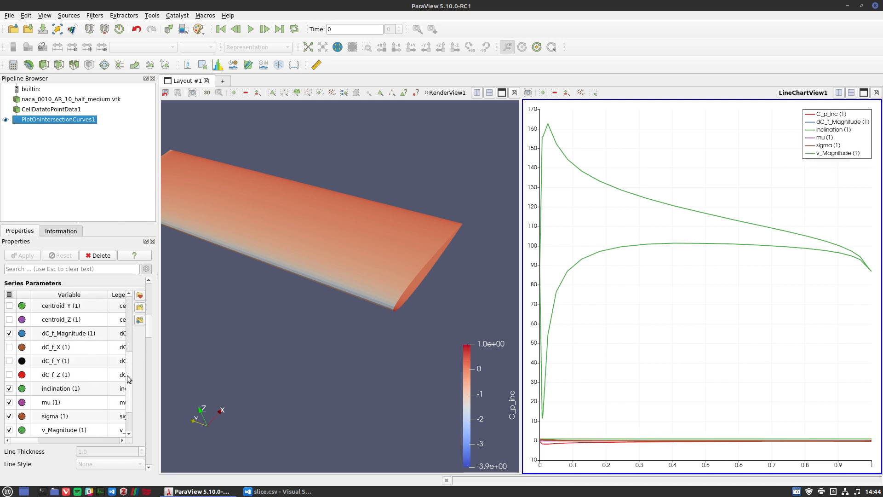
scroll(128, 377, up, 1)
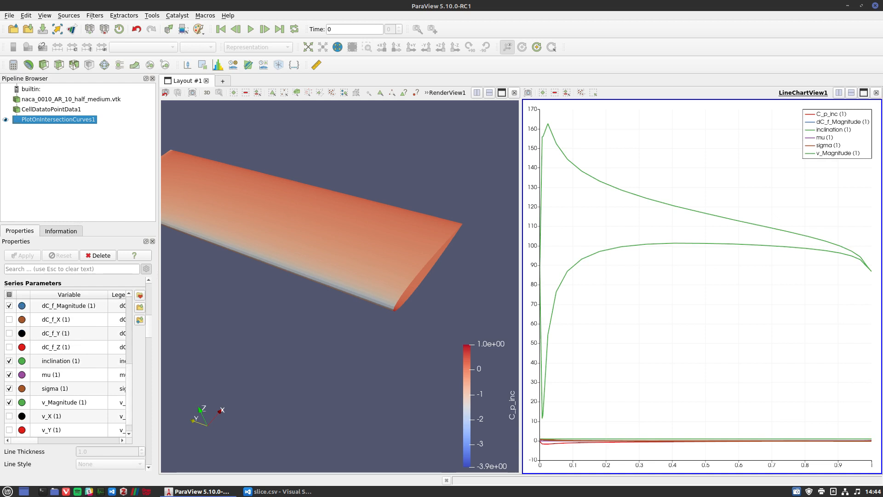
click(9, 305)
click(9, 360)
click(9, 374)
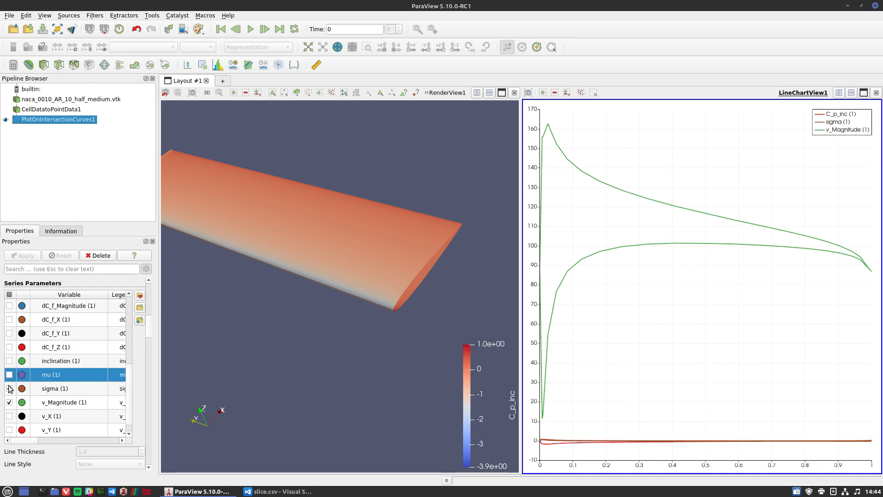
click(10, 388)
click(9, 402)
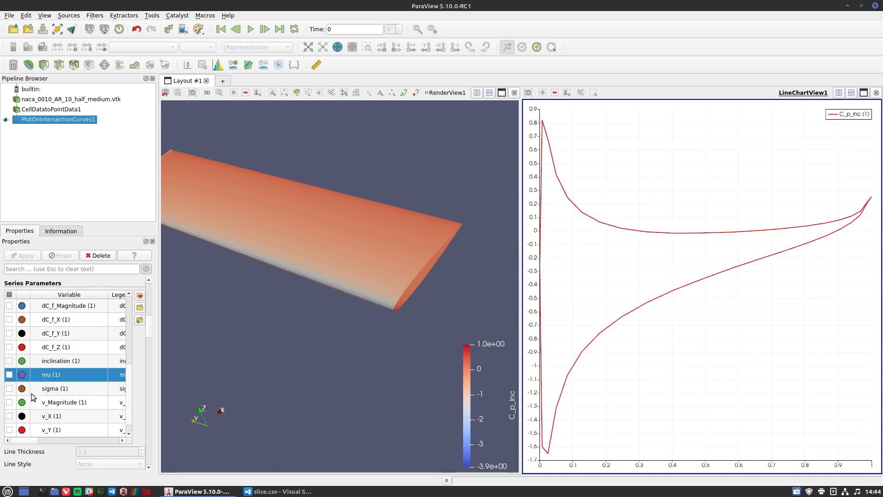
- Review the remaining series and the line chart's line style, title, legend and axis settings
shift+click(122, 385)
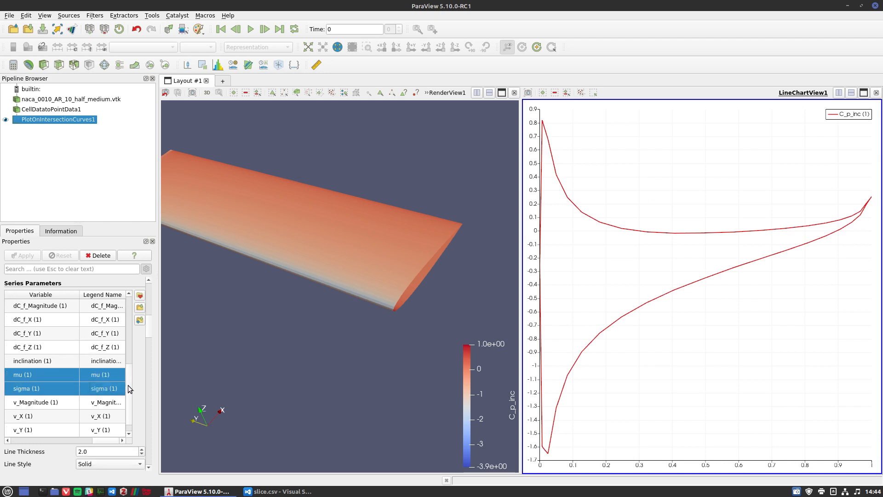
scroll(128, 385, down, 1)
drag(110, 440, 36, 439)
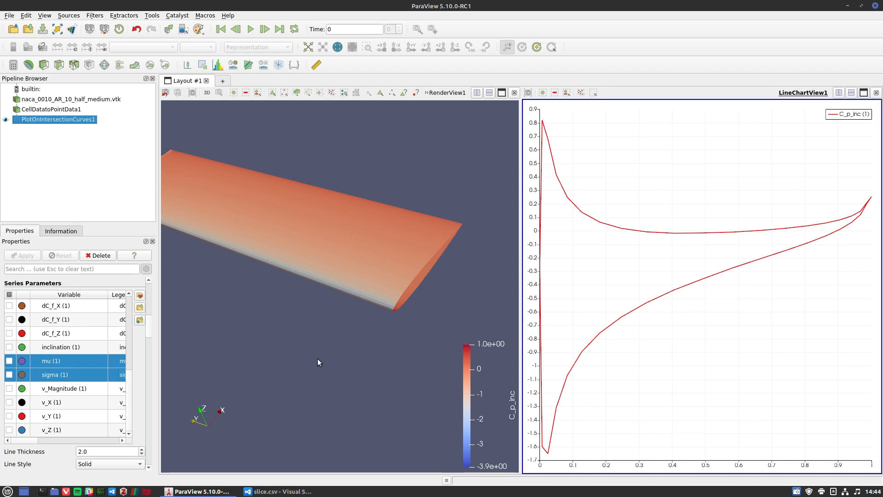
scroll(141, 399, down, 4)
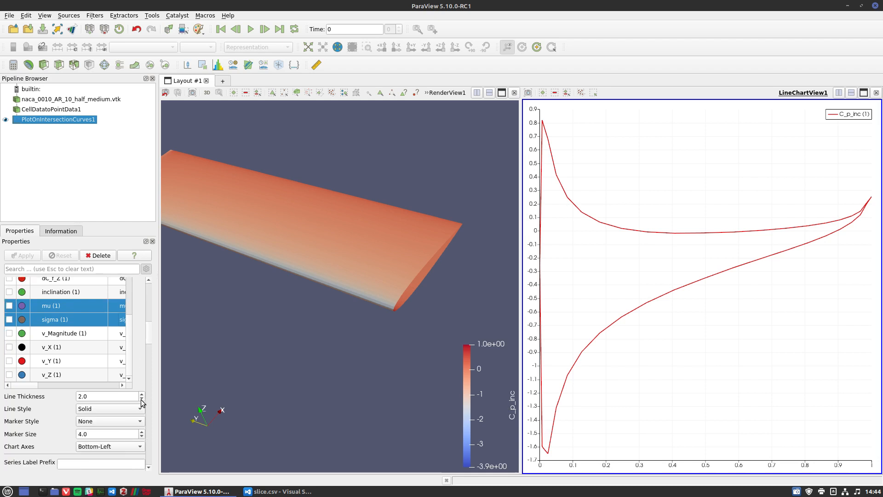
scroll(48, 434, down, 3)
scroll(58, 414, down, 6)
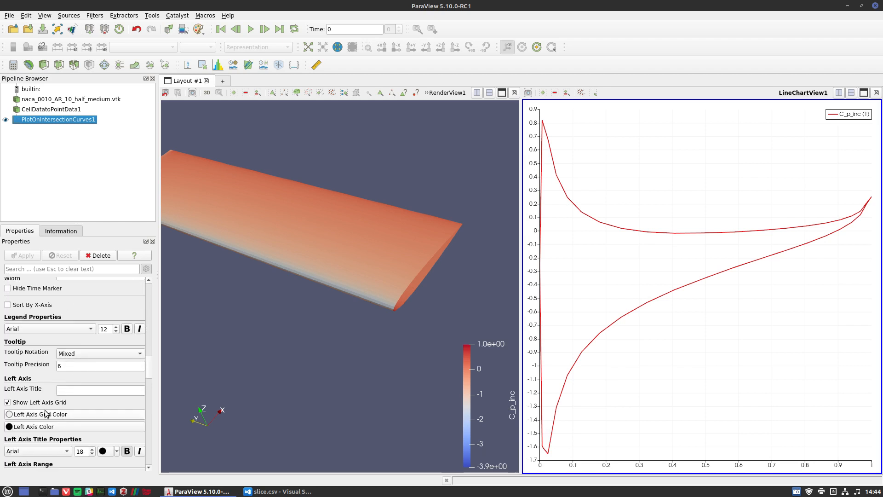
scroll(32, 405, down, 4)
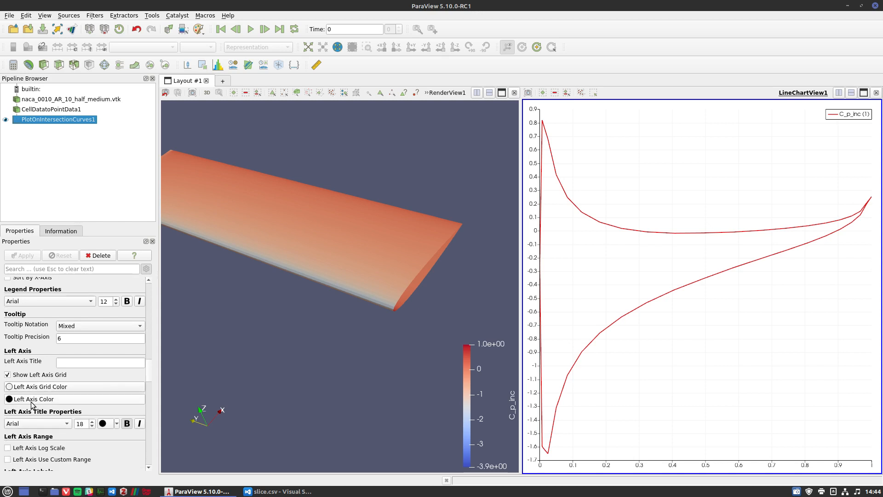
scroll(33, 405, up, 5)
scroll(32, 405, up, 8)
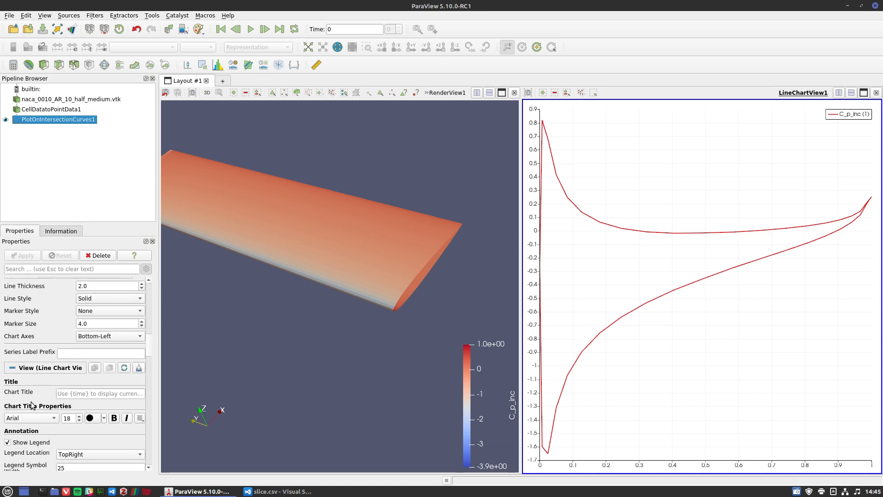
scroll(141, 346, up, 3)
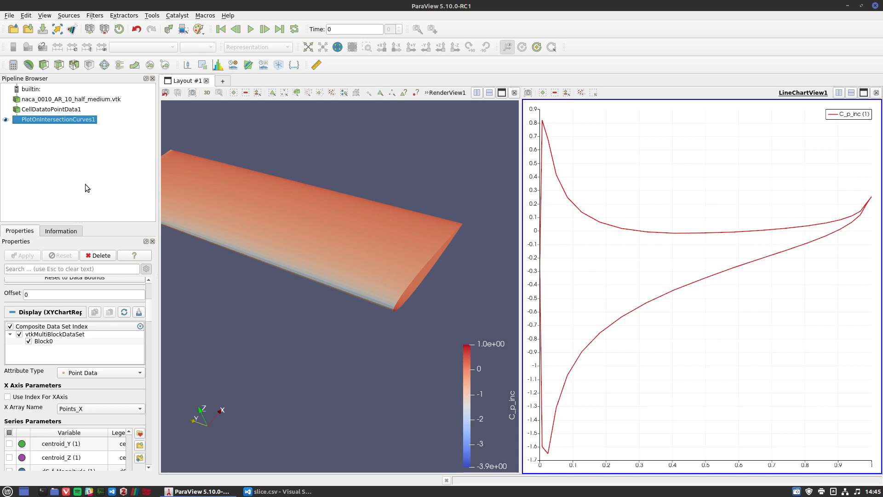
- Save the intersection curve data to the results folder as a comma-delimited file named "pressure slice.csv"
right_click(72, 122)
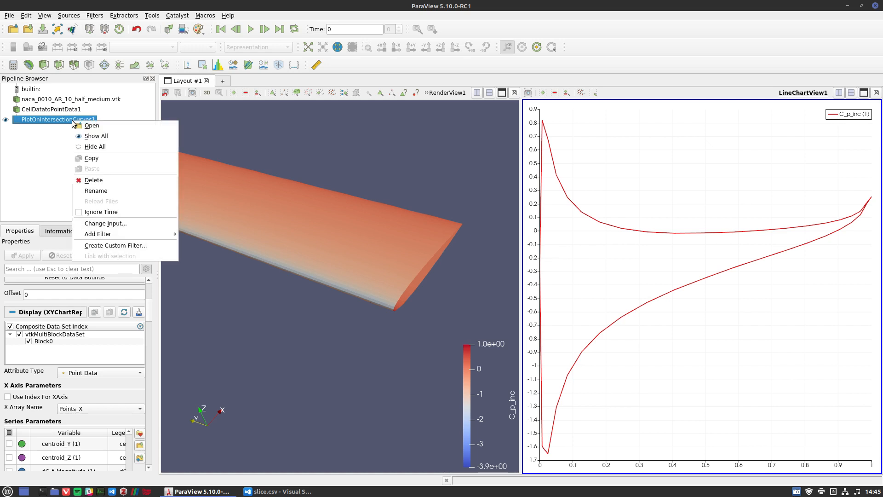
click(57, 139)
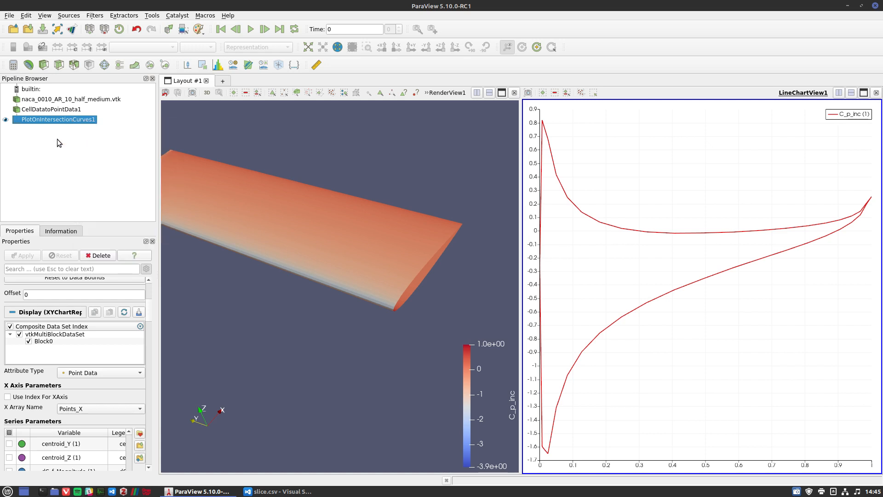
click(29, 30)
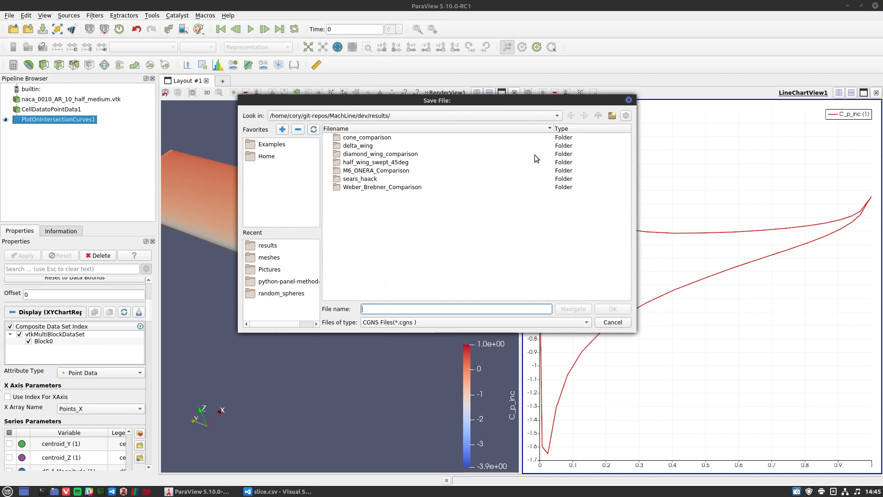
click(384, 324)
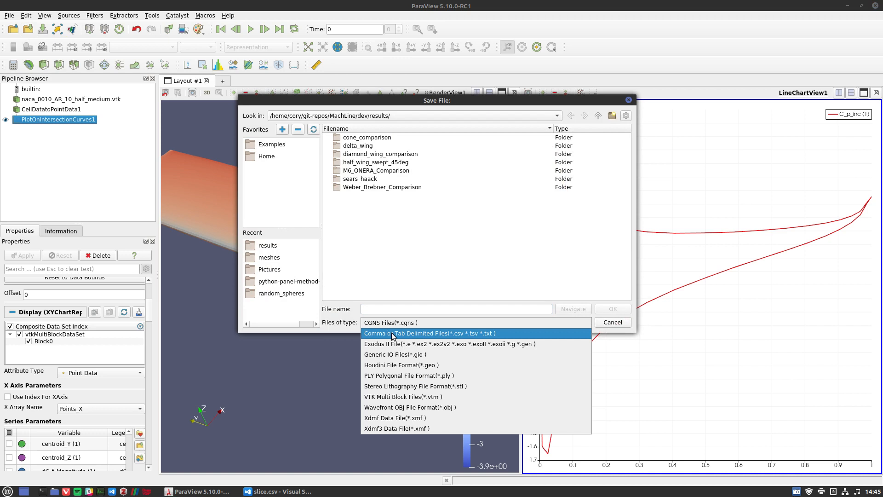
click(393, 333)
click(386, 309)
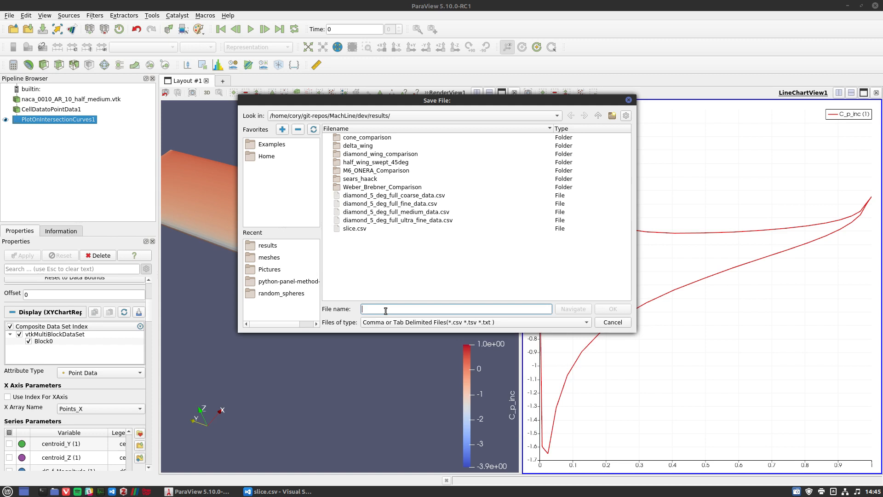
text(pressure )
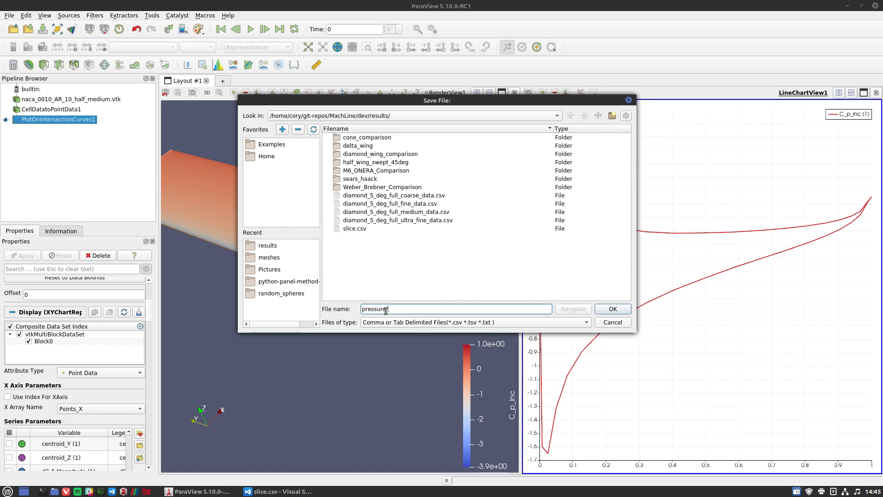
text(slice.csv)
click(385, 309)
key(End)
click(615, 309)
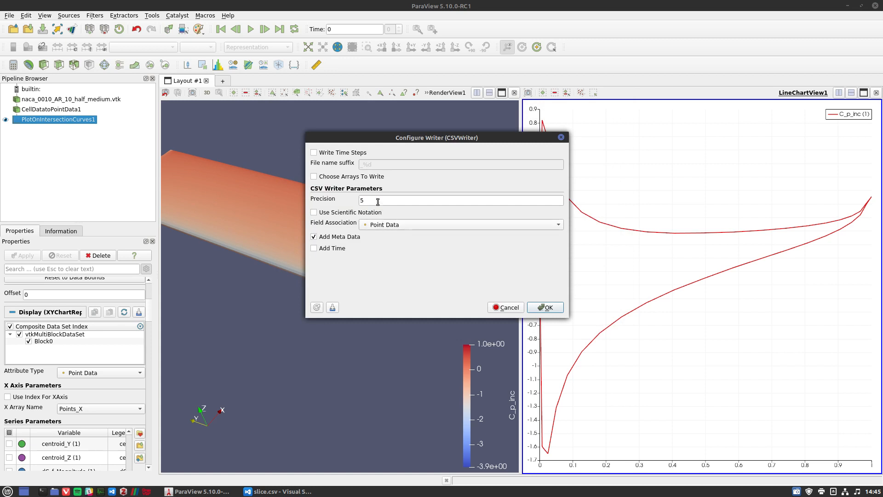
- Set the CSV writer's precision to 12
click(362, 200)
key(BackSpace)
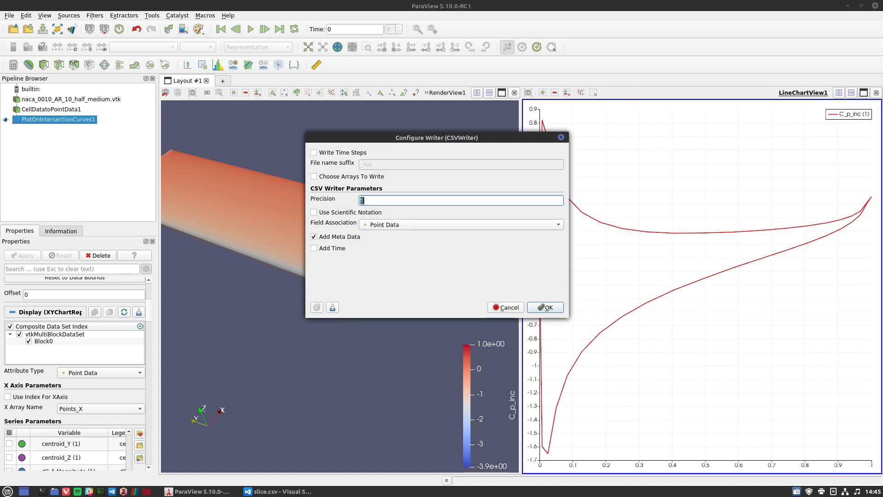
text(12)
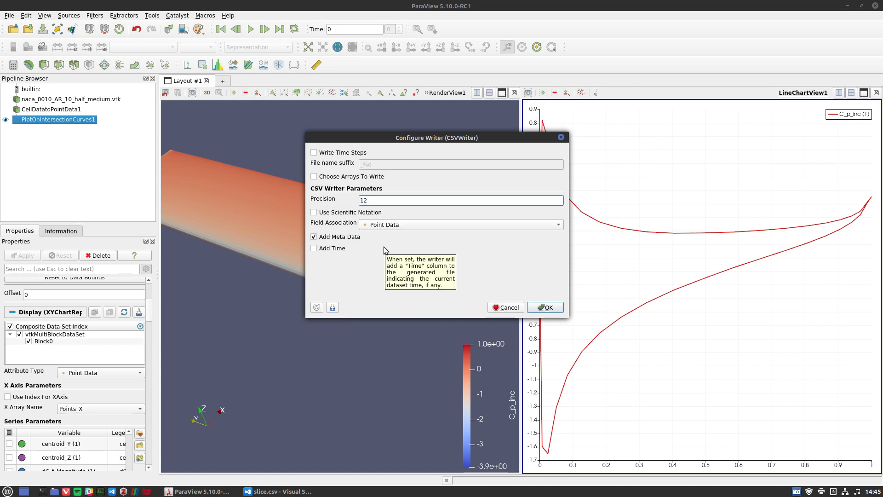
- Set the CSV writer's precision to 5, keep Point Data as the field association, and write the file
drag(369, 201, 358, 200)
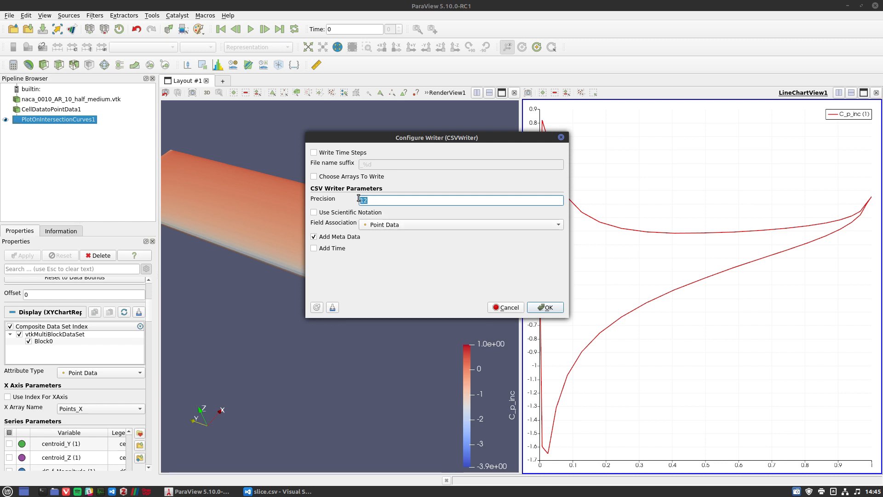
text(5)
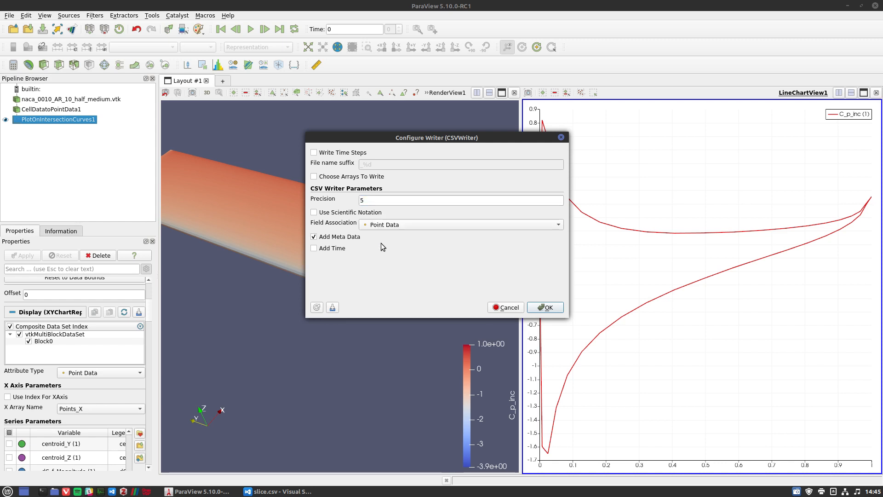
click(382, 225)
click(384, 225)
click(545, 309)
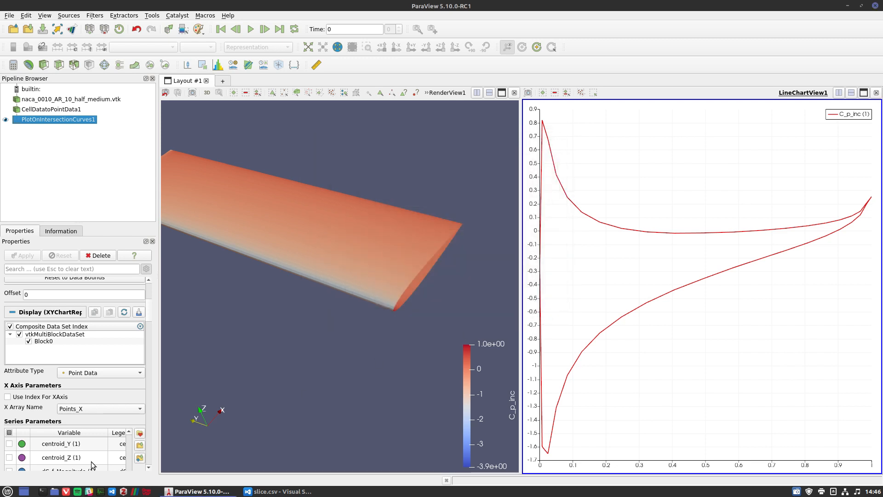
- Open a file manager window and browse to the git-repos/MachLine/dev/results folder
key(super+e)
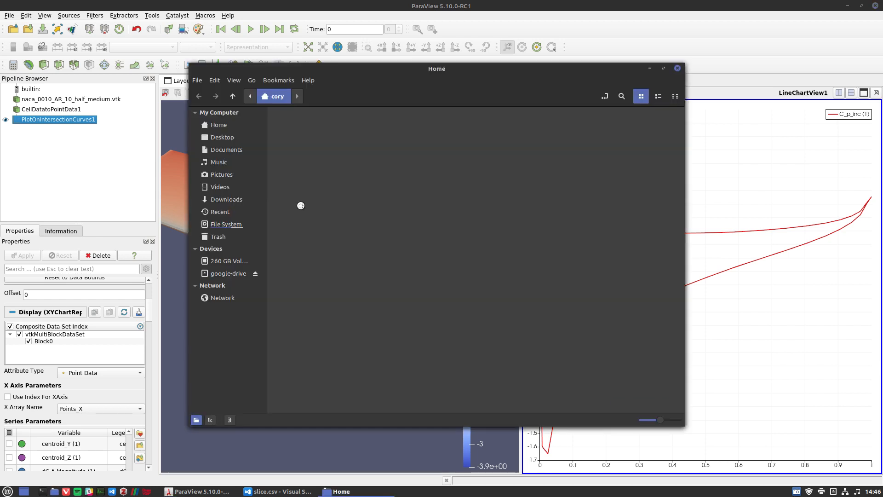
double_click(533, 131)
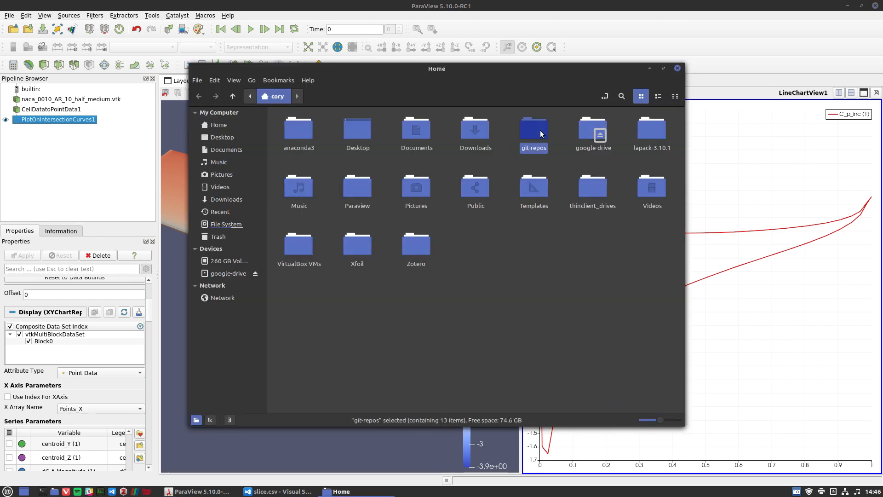
double_click(416, 134)
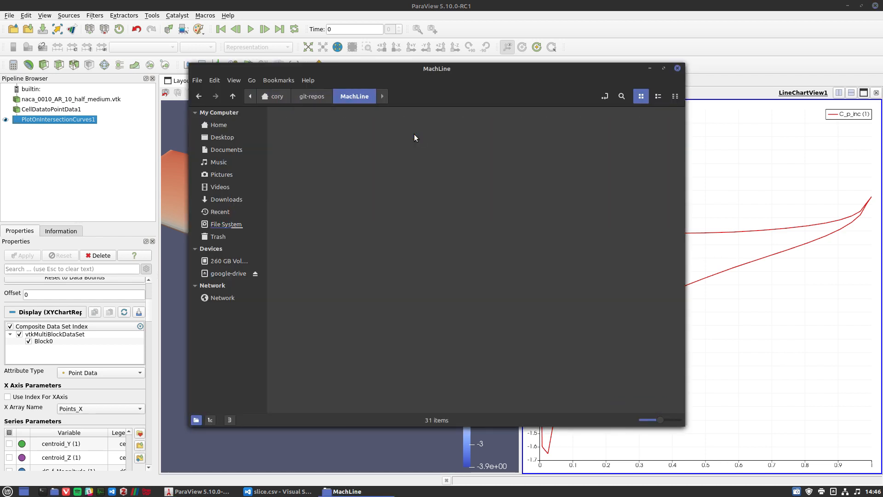
click(368, 132)
double_click(368, 132)
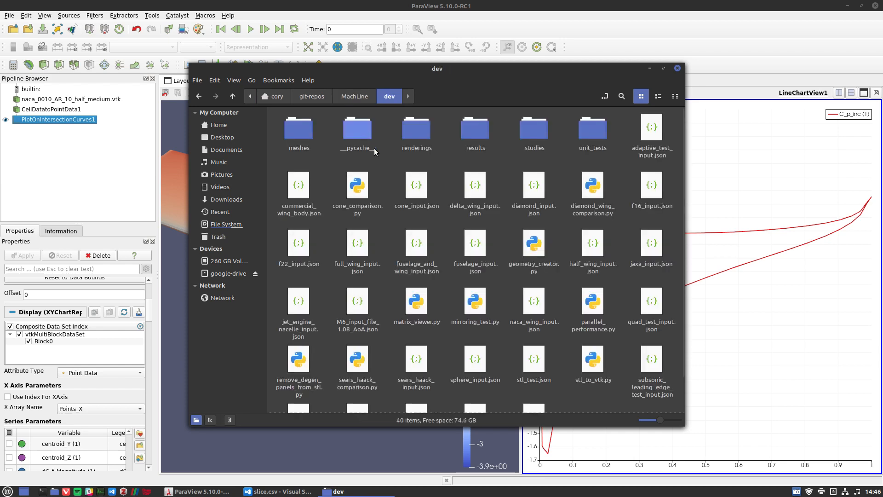
double_click(473, 131)
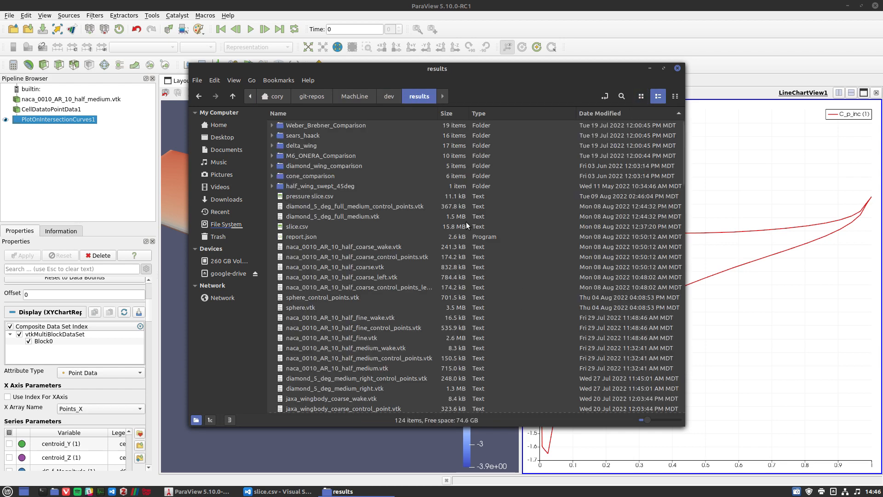
- Open "pressure slice.csv" in LibreOffice Calc with the default import settings and dismiss the donation banner
click(316, 197)
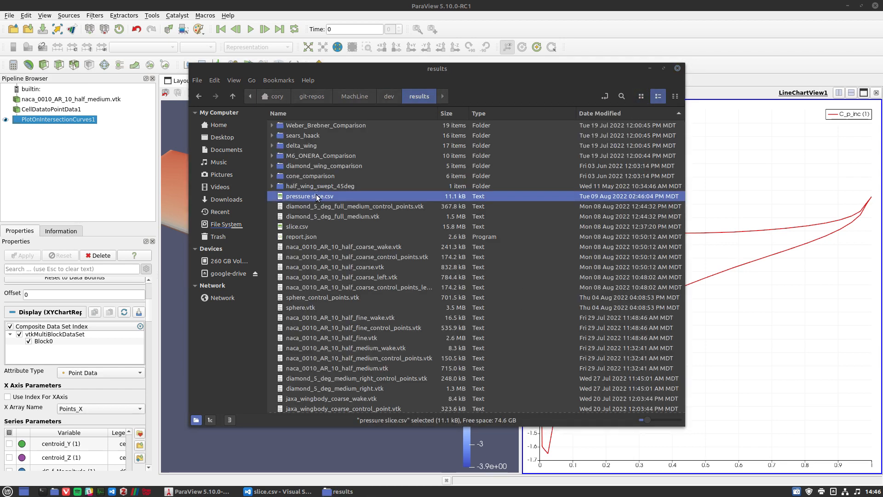
double_click(316, 195)
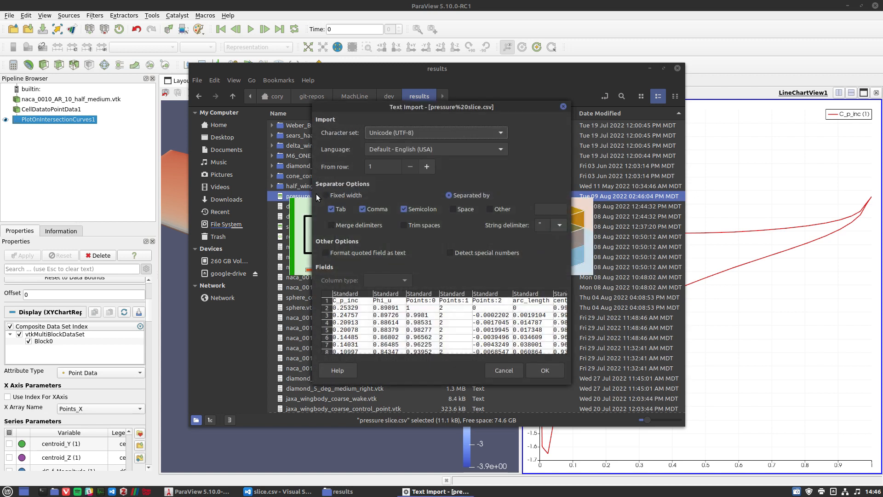
click(533, 372)
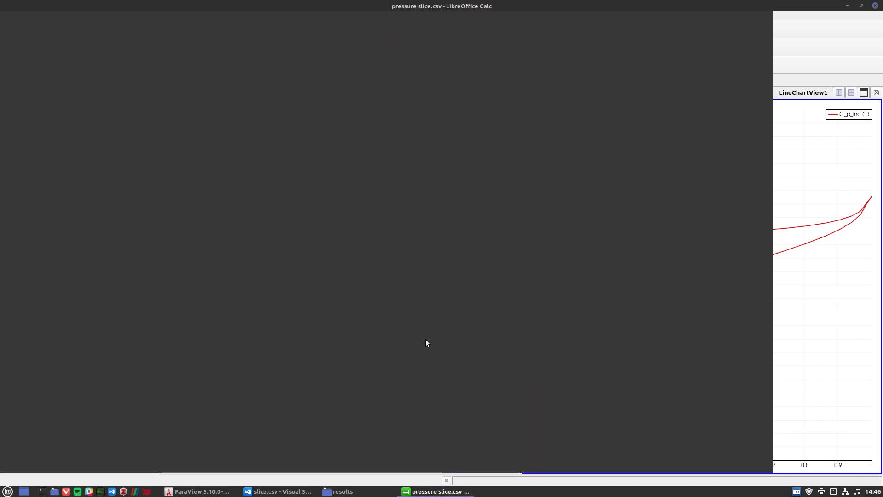
click(852, 85)
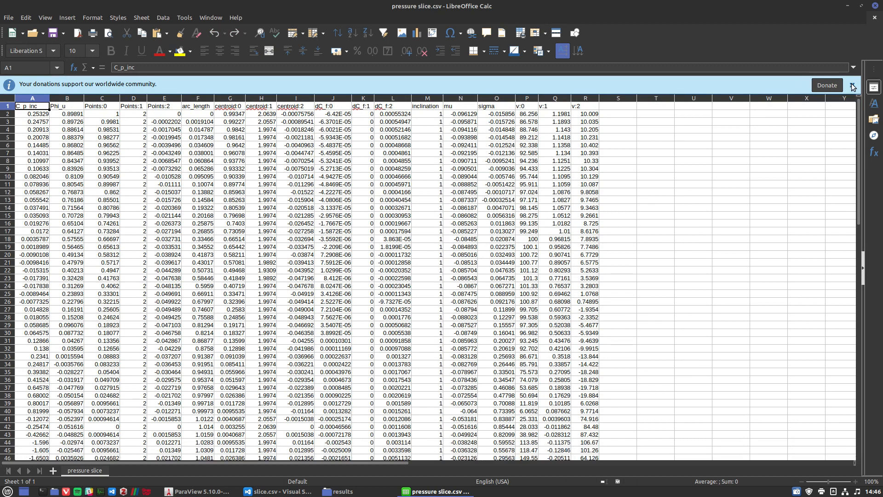
click(852, 85)
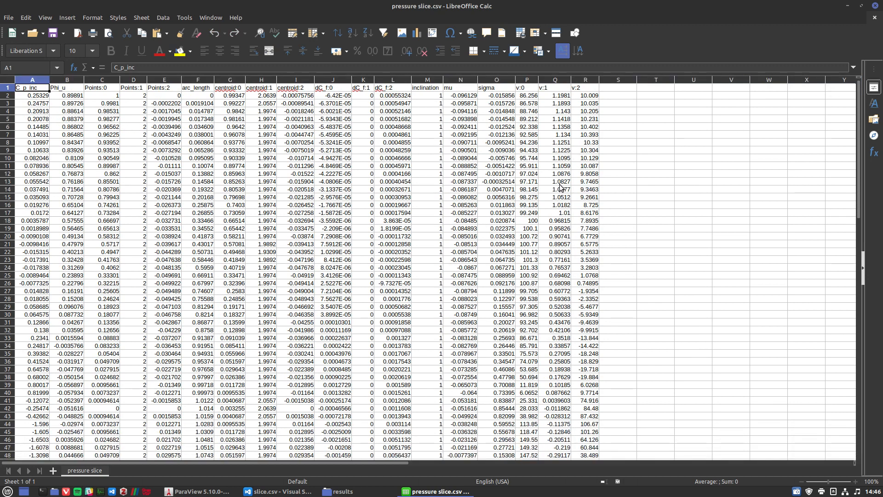
- Examine the C_p_inc and Points:0 columns of the exported slice data, and close the spreadsheet and the file manager
click(35, 98)
drag(35, 105, 46, 168)
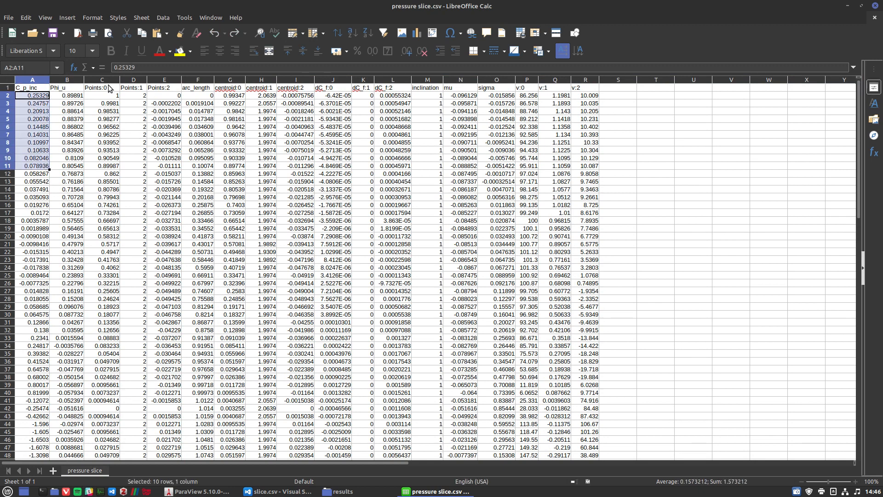
drag(112, 89, 164, 199)
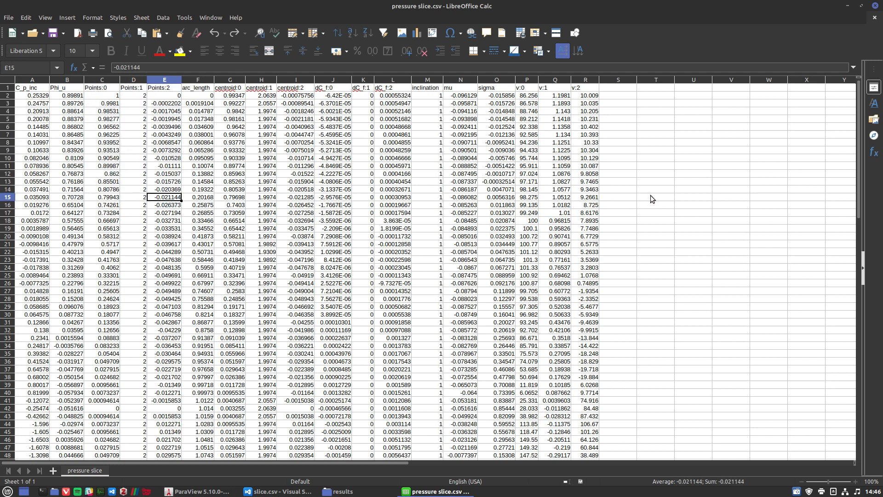
drag(40, 97, 38, 176)
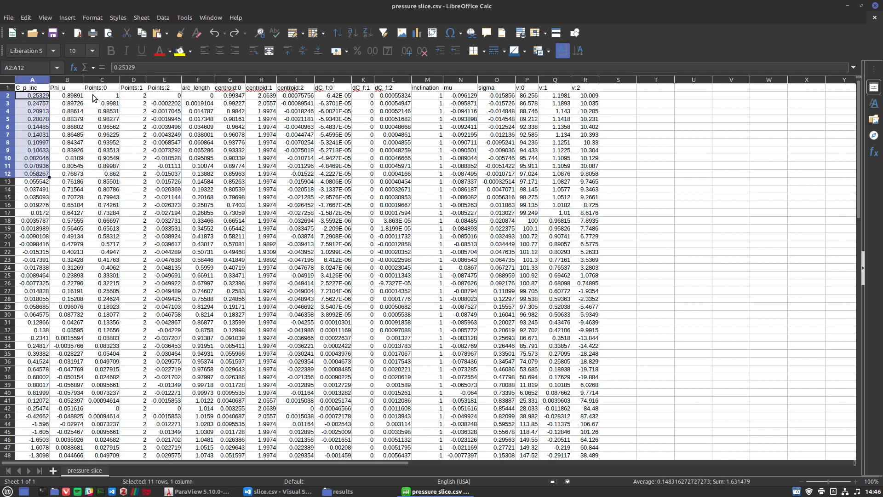
drag(93, 99, 112, 207)
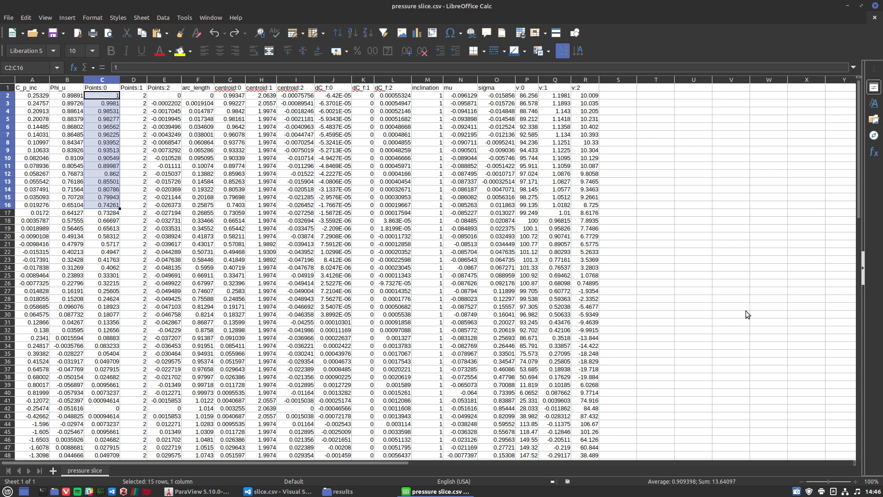
click(875, 6)
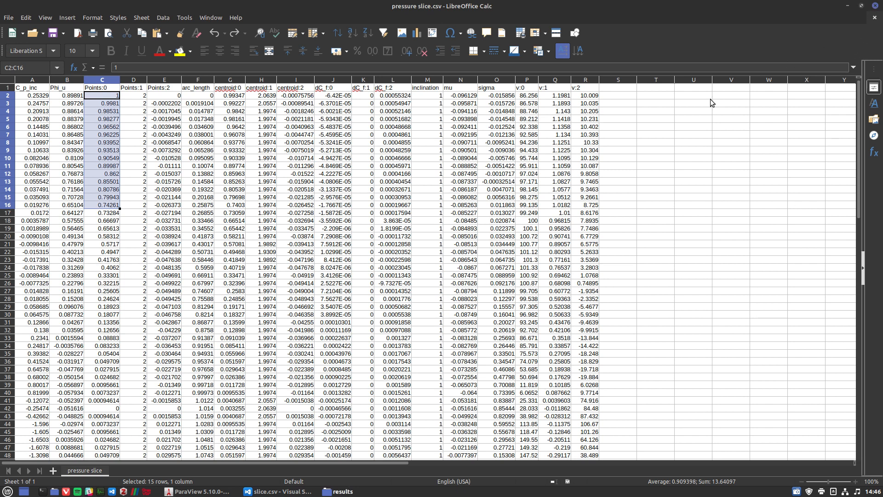
click(678, 68)
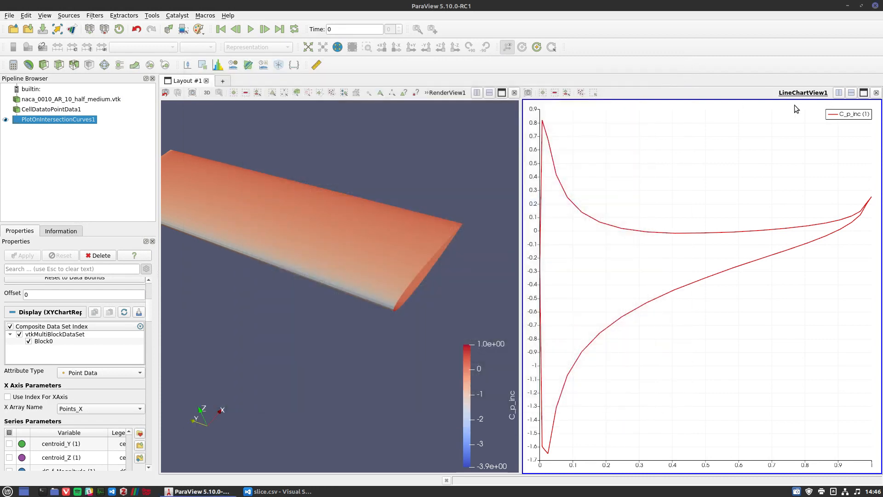
- Close the line chart view and delete the intersection curve plot, the cell-to-point conversion and the naca_0010_AR_10_half_medium.vtk source
click(877, 92)
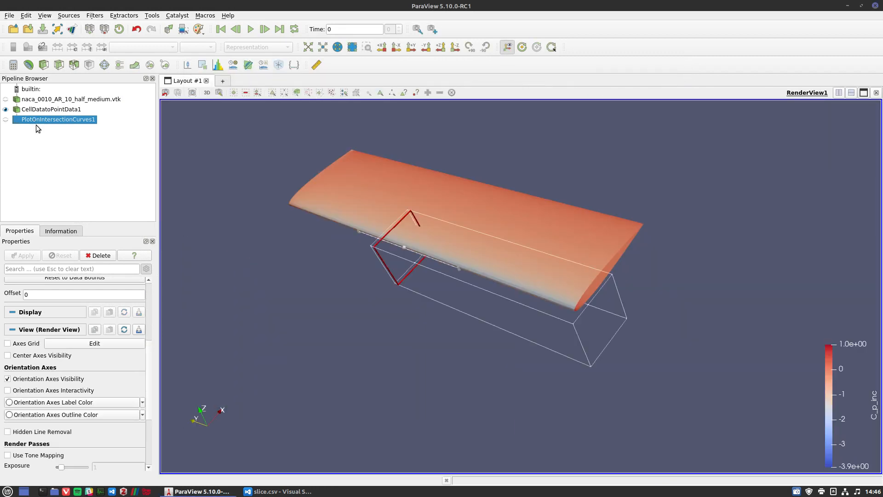
click(99, 256)
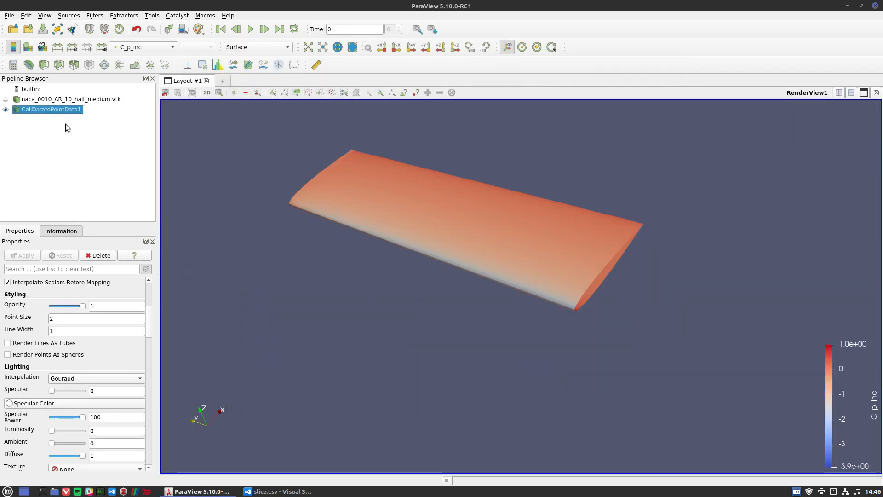
click(99, 256)
click(99, 256)
- Bring up the file selection for loading data from the MachLine/dev/results folder
click(12, 30)
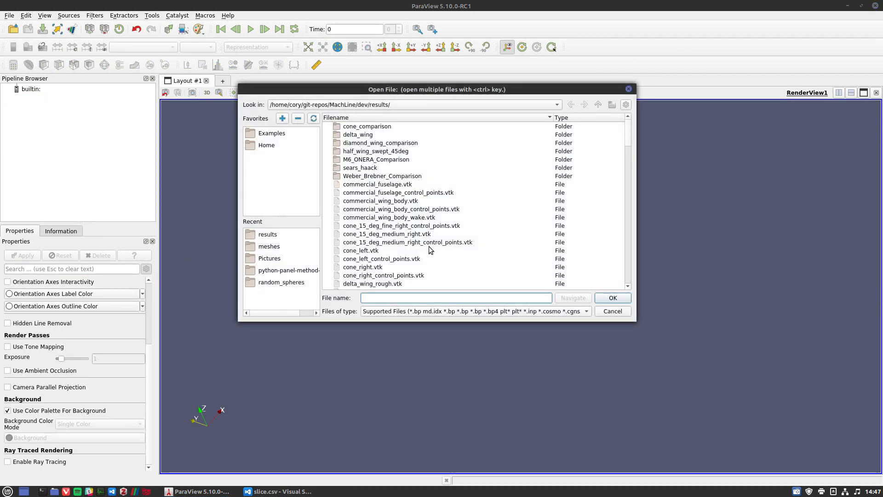
scroll(418, 249, down, 5)
scroll(418, 248, down, 7)
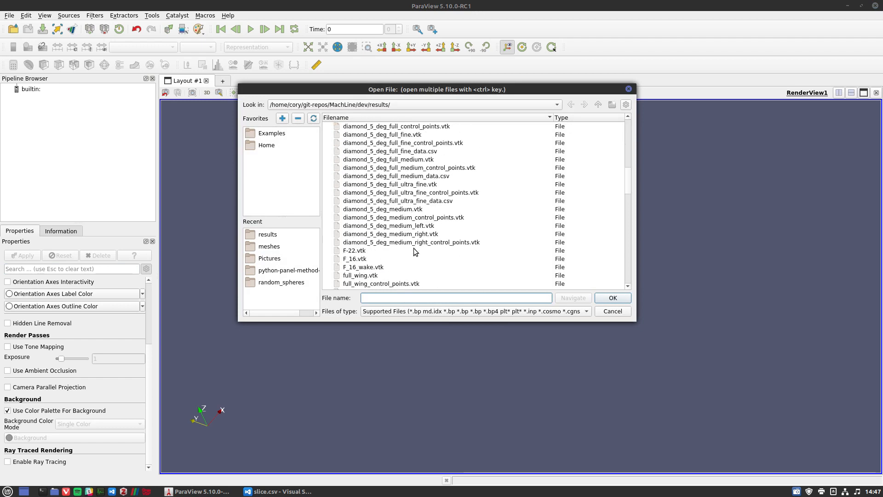
- Switch to Visual Studio Code and examine the header names and the coordinate and potential columns of slice.csv
click(300, 494)
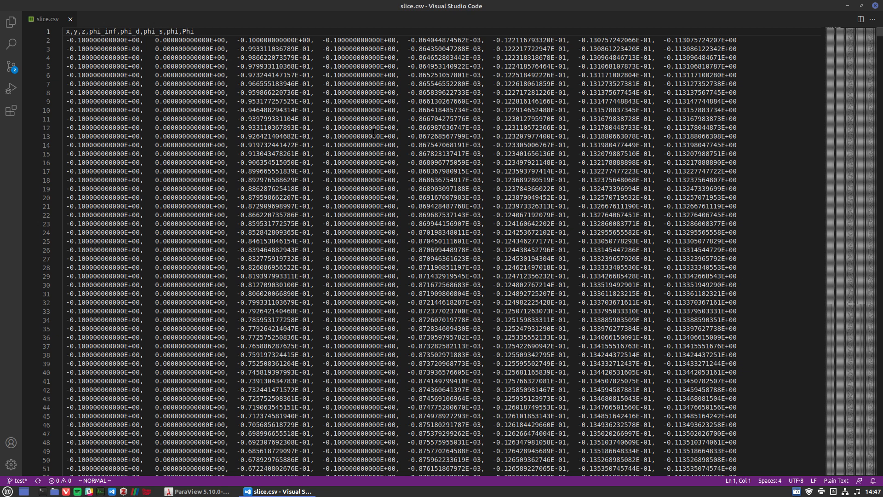
drag(67, 32, 200, 32)
click(170, 32)
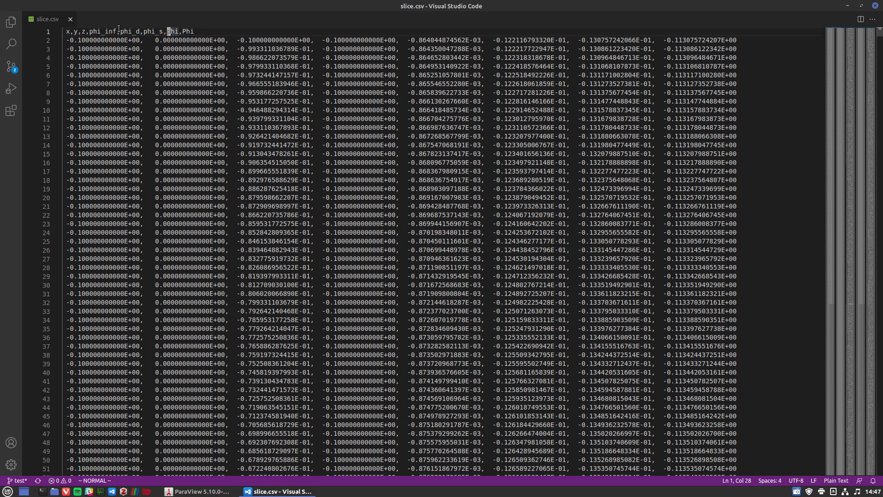
click(67, 32)
drag(67, 32, 221, 29)
drag(67, 40, 635, 347)
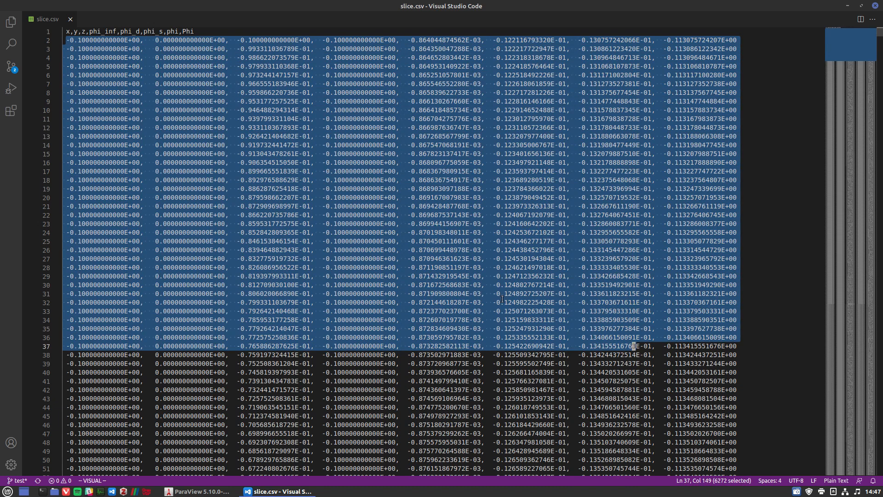
click(242, 164)
click(69, 32)
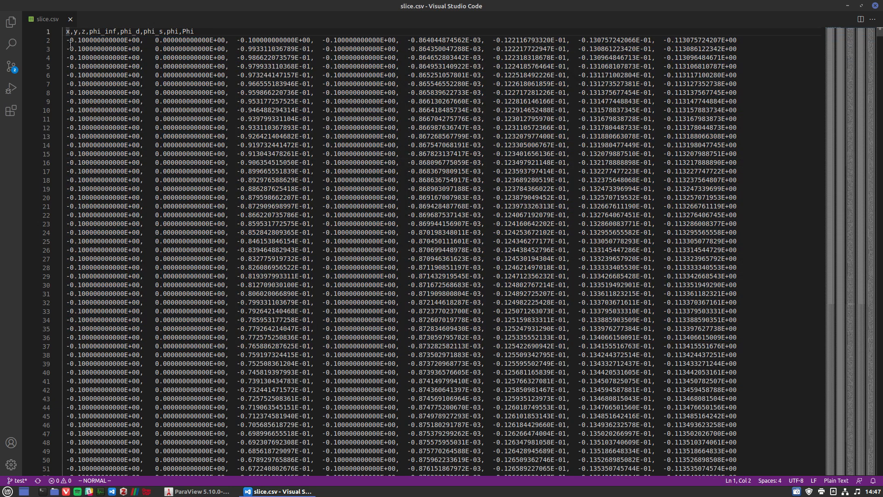
drag(70, 42, 110, 174)
click(124, 92)
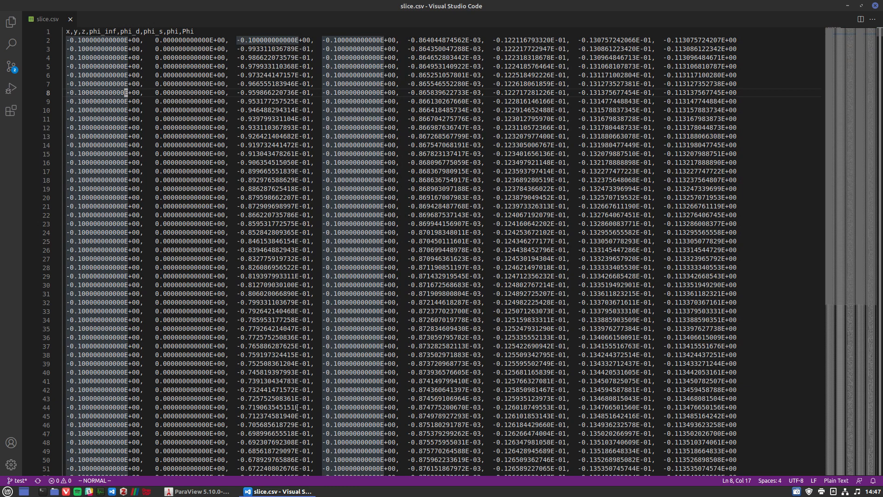
- Switch back to ParaView and load slice.csv from the results folder with the CSV Reader
click(217, 493)
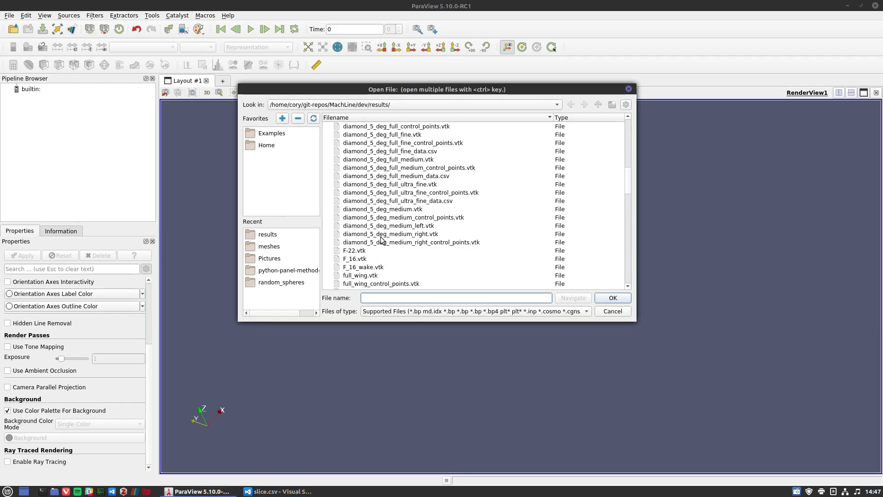
scroll(381, 238, down, 12)
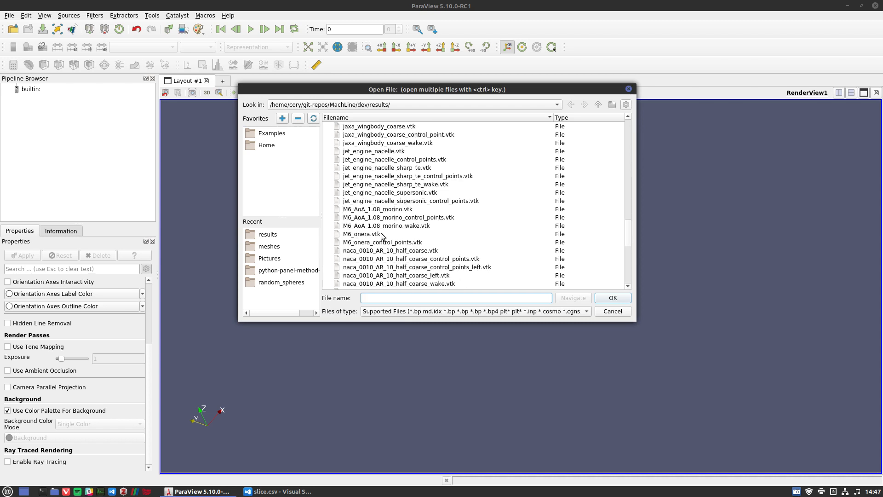
scroll(381, 238, down, 5)
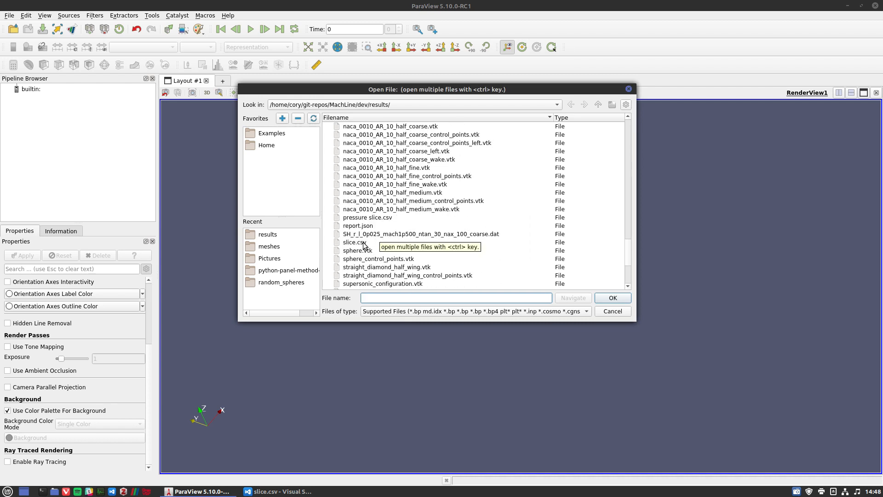
double_click(355, 242)
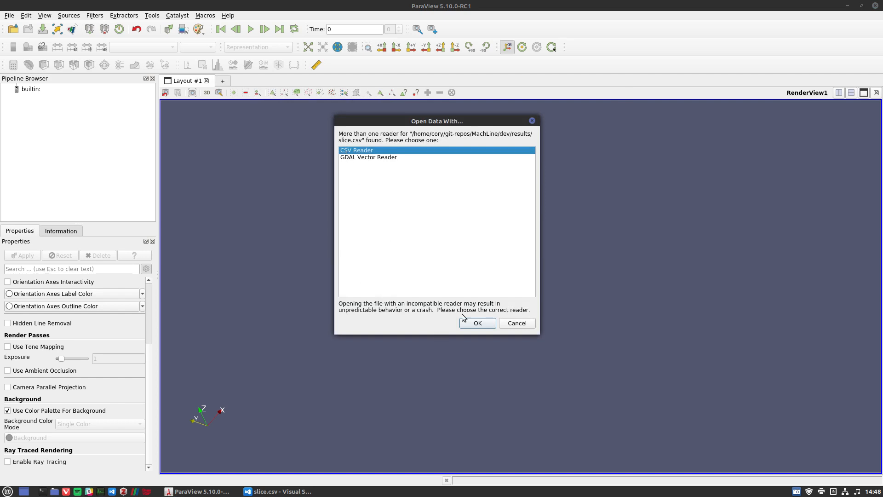
click(479, 323)
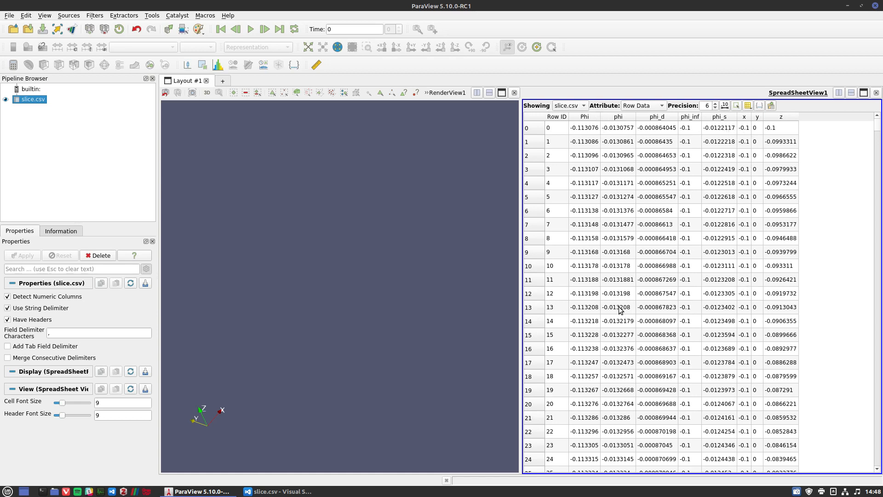
- Close the spreadsheet view and add a Table To Points filter to slice.csv
click(876, 92)
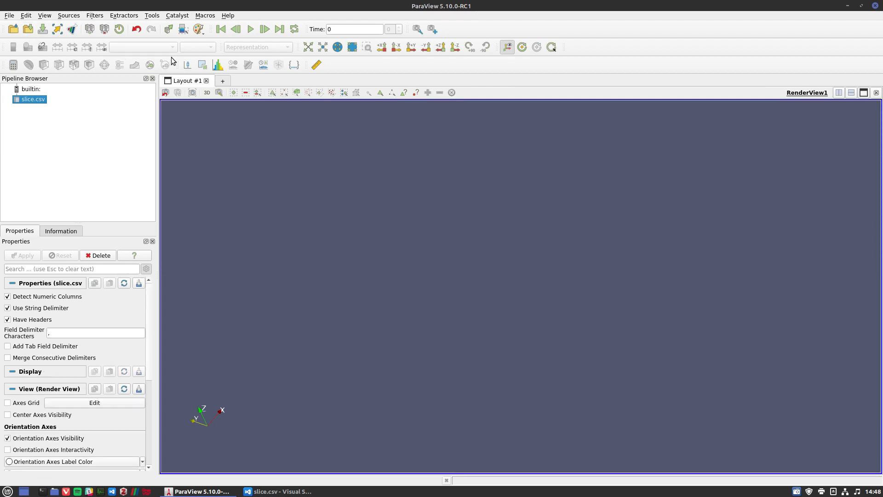
click(95, 15)
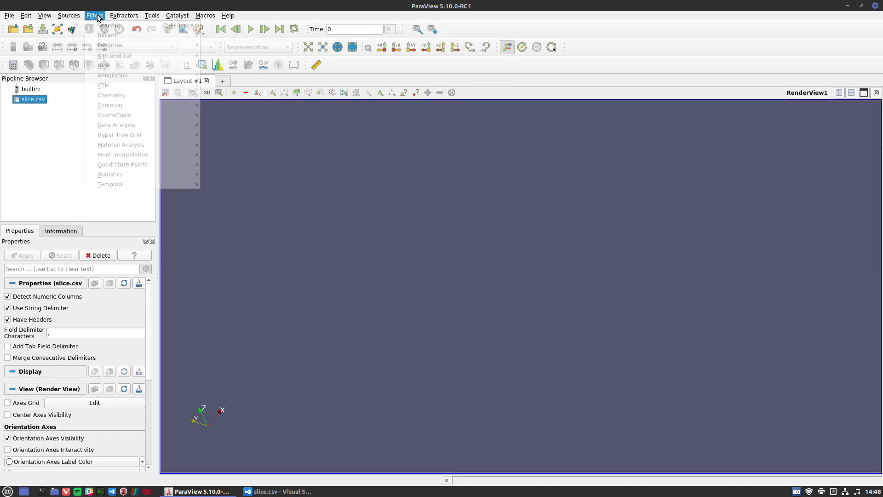
mouse_move(106, 59)
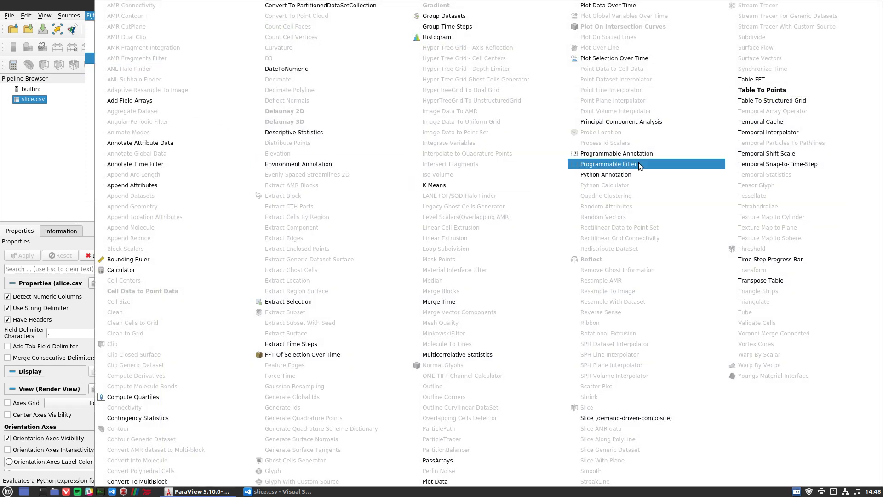
click(747, 90)
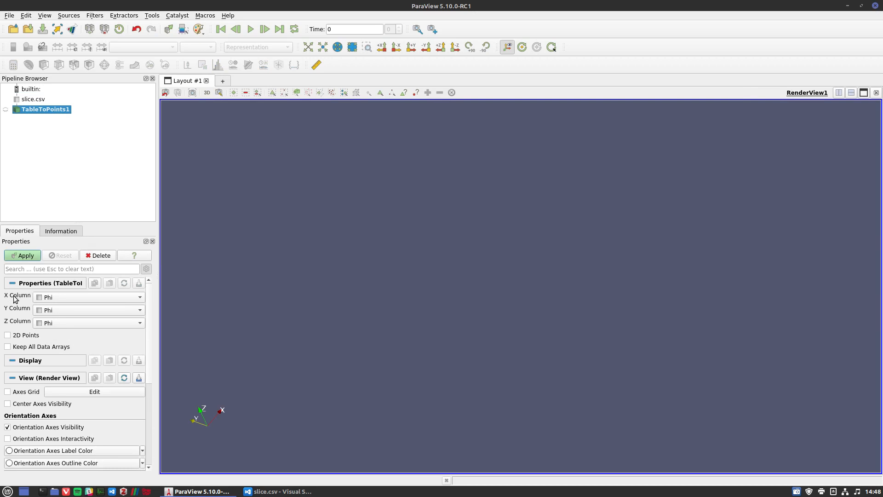
- Assign the x, y and z columns to the X, Y and Z coordinates of the Table To Points filter and apply it
click(36, 298)
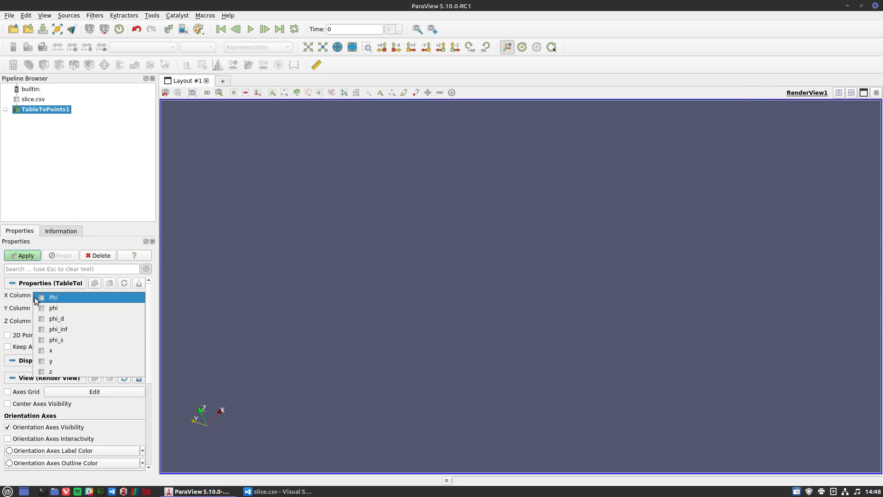
click(52, 356)
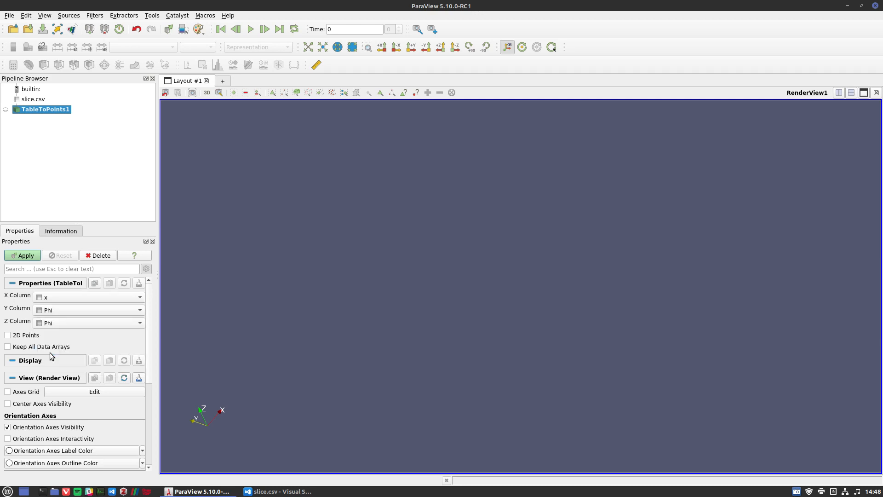
click(51, 307)
click(51, 378)
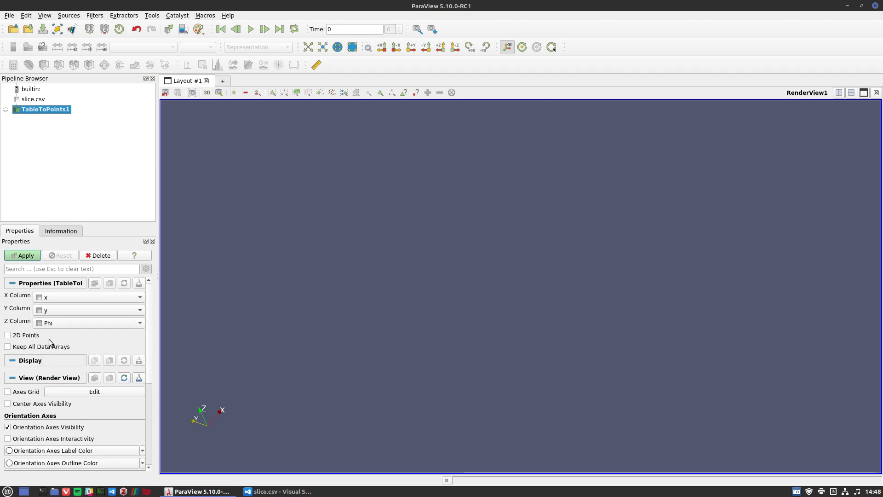
click(51, 321)
click(57, 399)
click(26, 256)
- View the slice points from the +X and +Y directions, ending on an enlarged +Y view of the whole slice
middle_drag(412, 374, 391, 372)
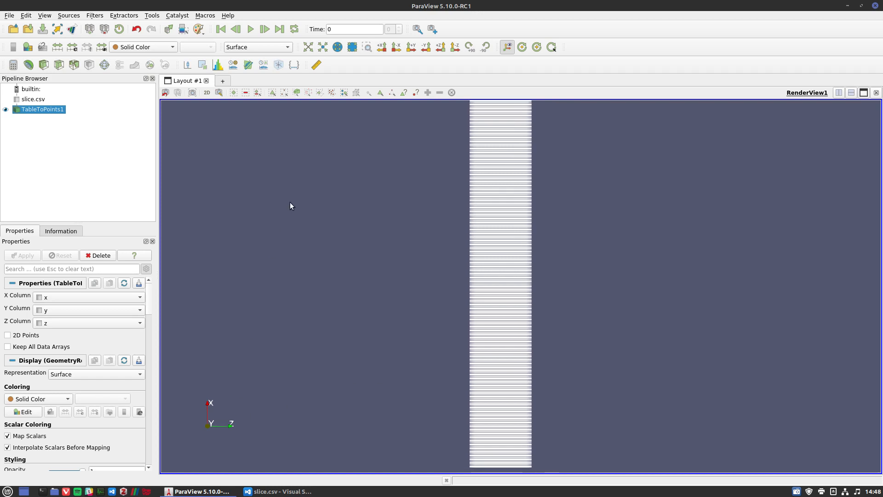
click(382, 47)
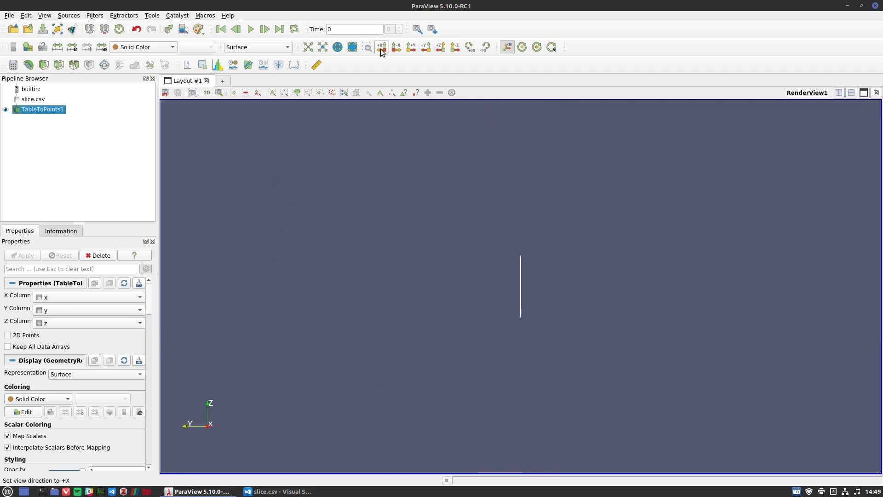
click(412, 48)
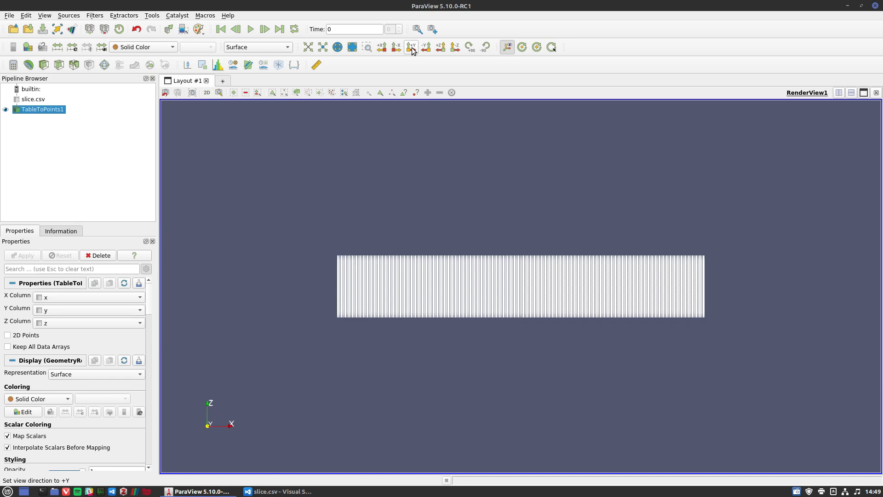
scroll(511, 301, up, 3)
shift+drag(509, 285, 502, 290)
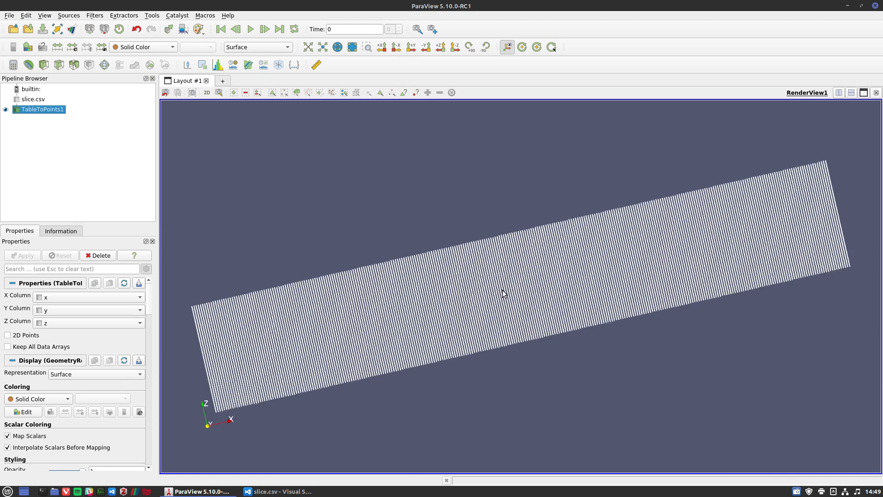
click(409, 48)
scroll(491, 309, up, 5)
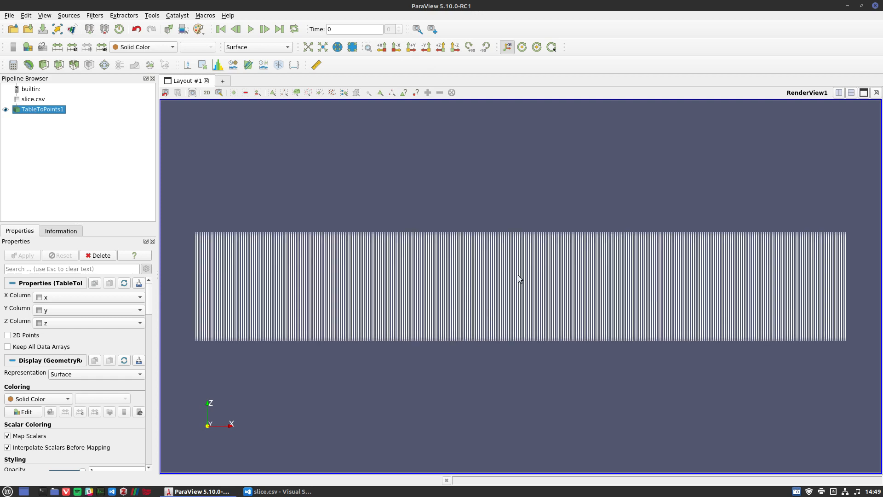
middle_drag(515, 276, 526, 269)
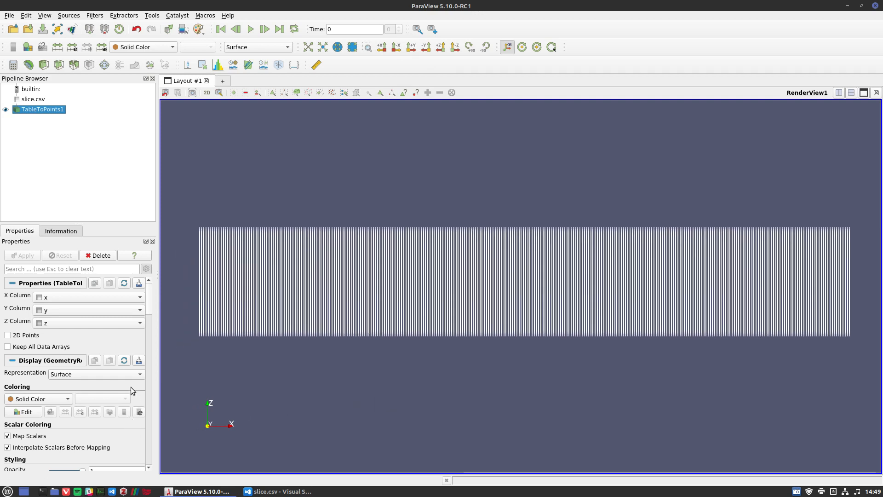
- Color the points by phi, Phi, phi_d and phi_s in turn to compare the potentials, ending on phi
click(120, 48)
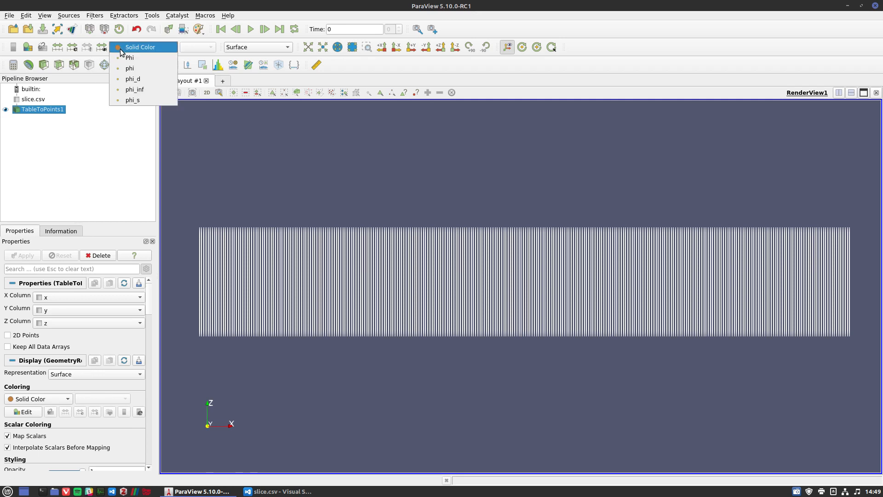
click(128, 68)
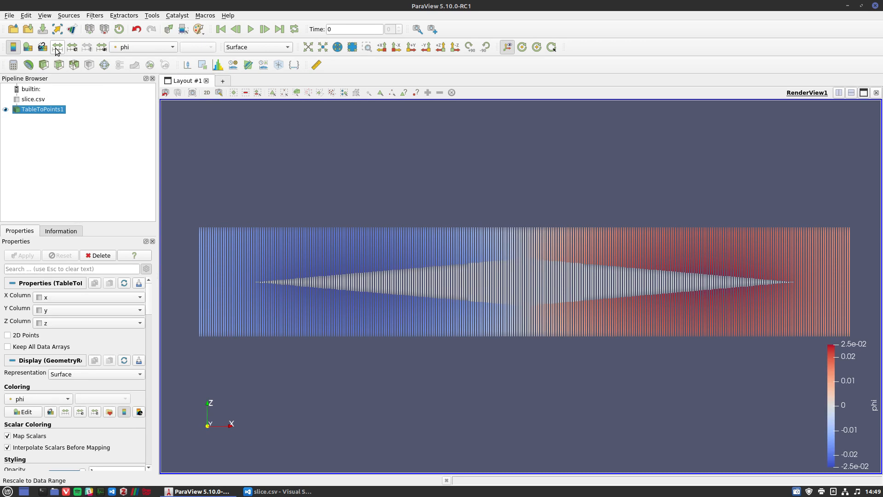
click(164, 48)
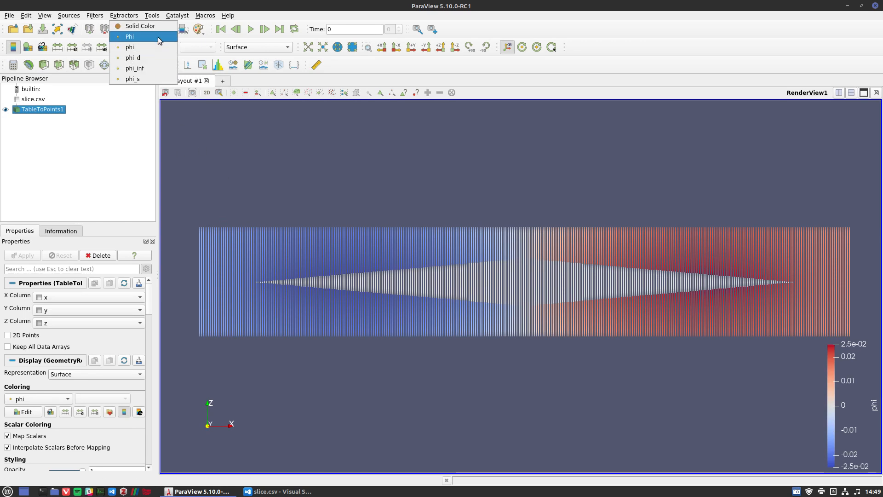
click(159, 37)
click(124, 48)
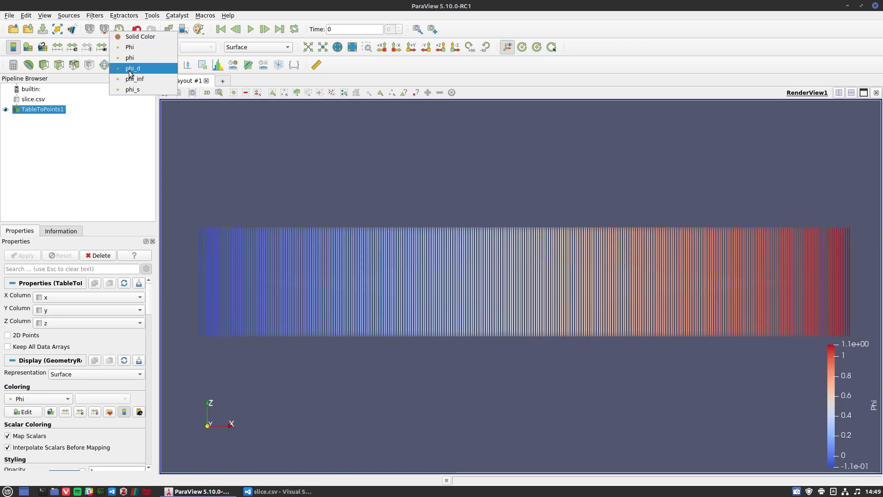
click(128, 71)
click(121, 48)
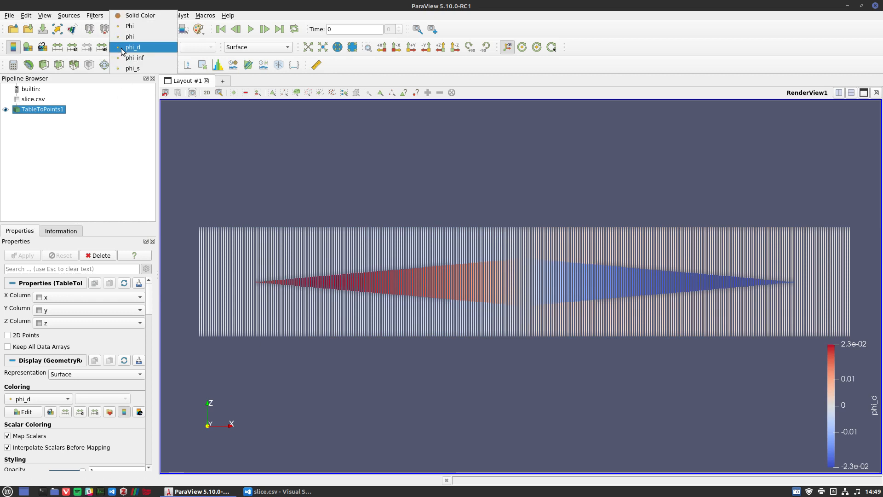
click(127, 67)
click(131, 48)
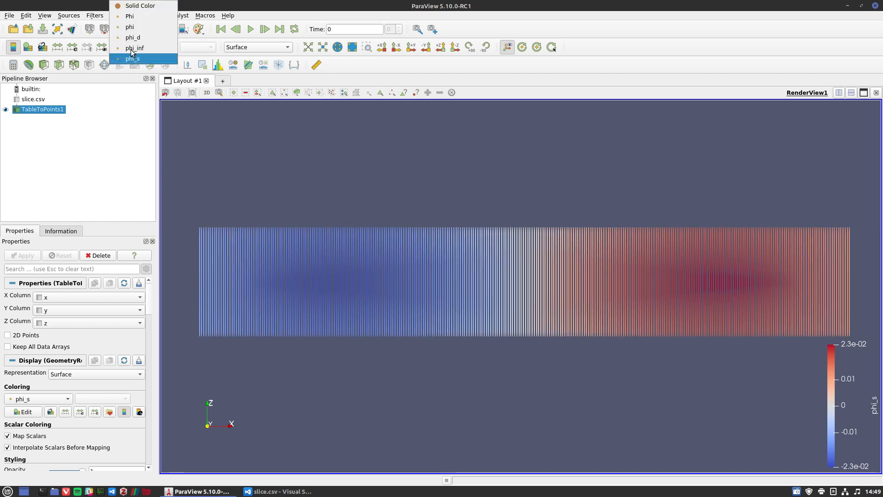
click(131, 27)
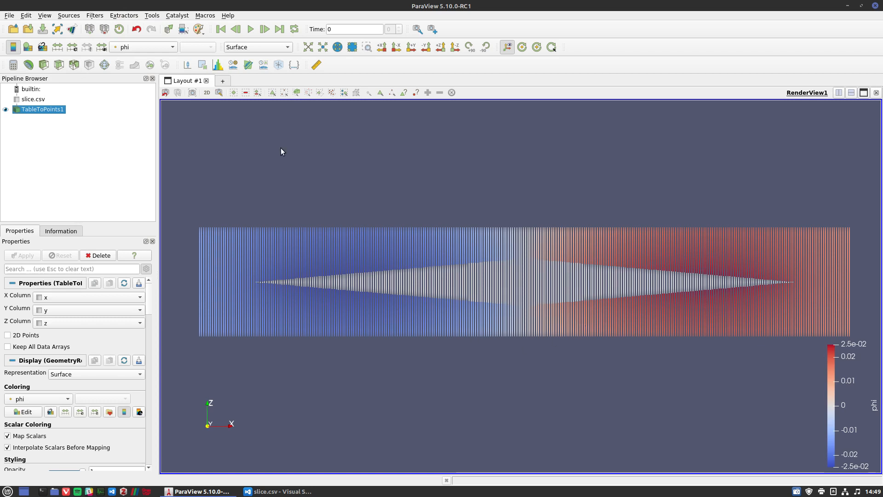
- Apply a Delaunay 2D filter to the points with the projection plane mode set to Best-Fitting Plane
click(96, 16)
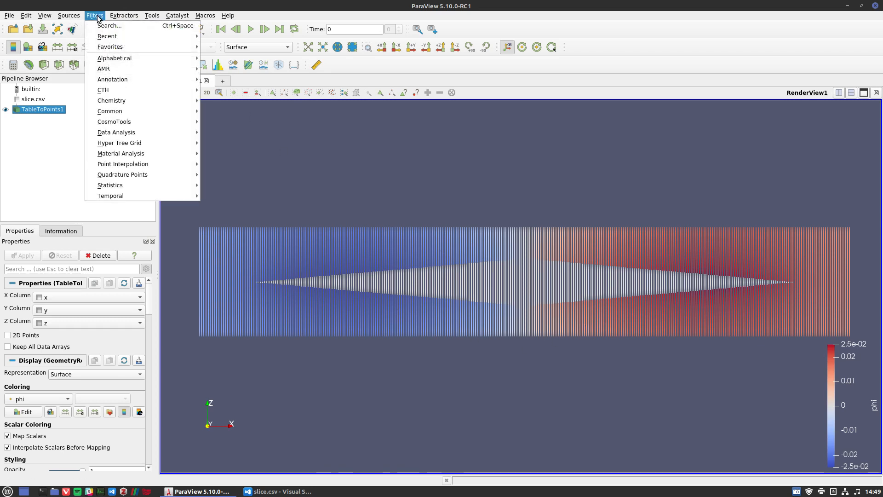
mouse_move(107, 54)
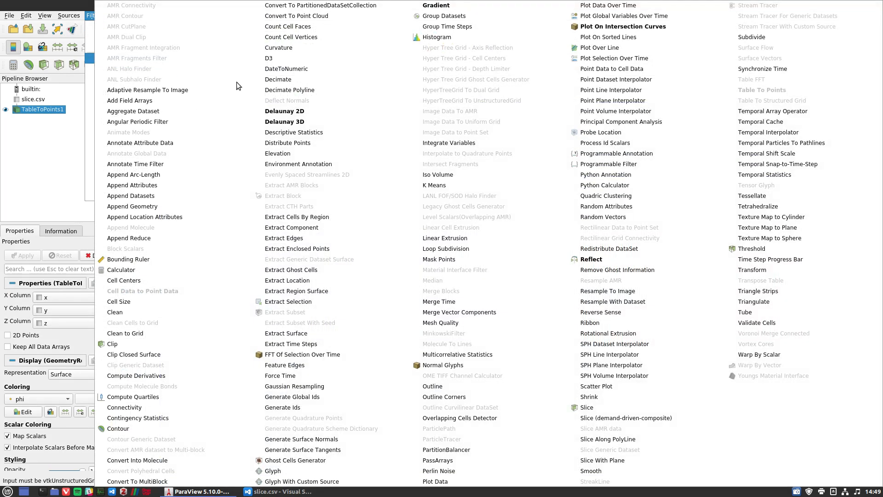
click(316, 111)
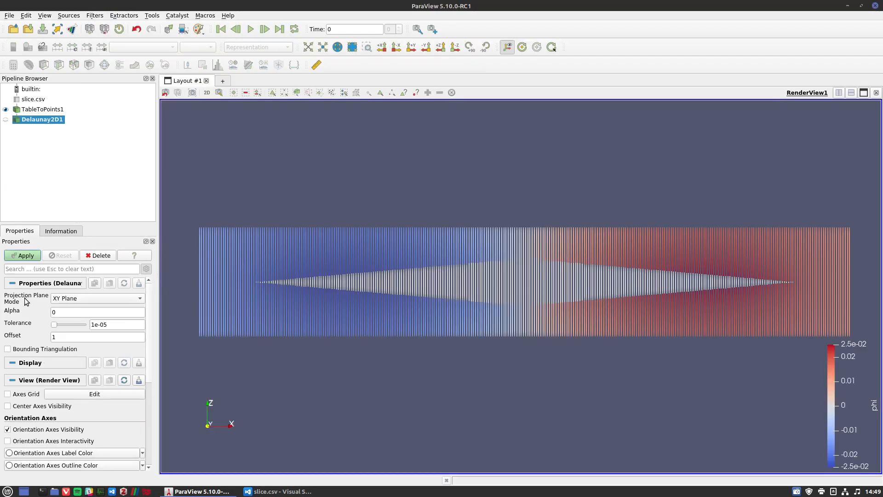
click(67, 300)
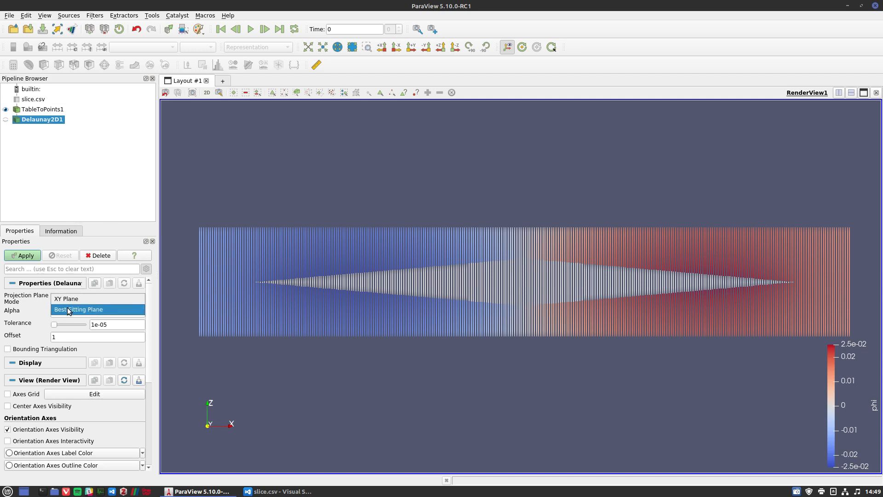
click(69, 311)
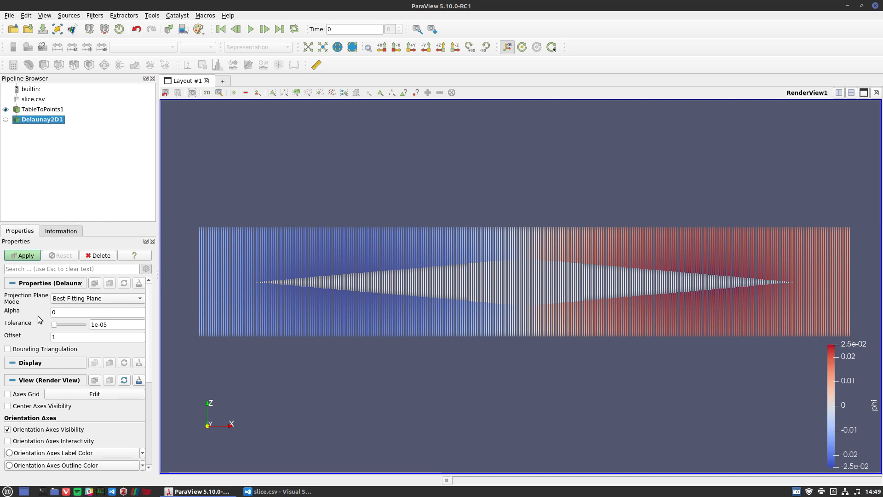
click(92, 15)
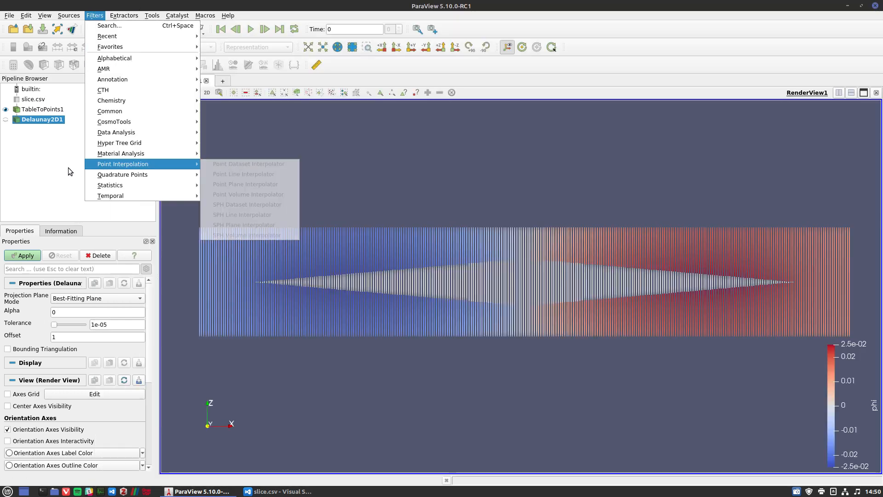
click(67, 169)
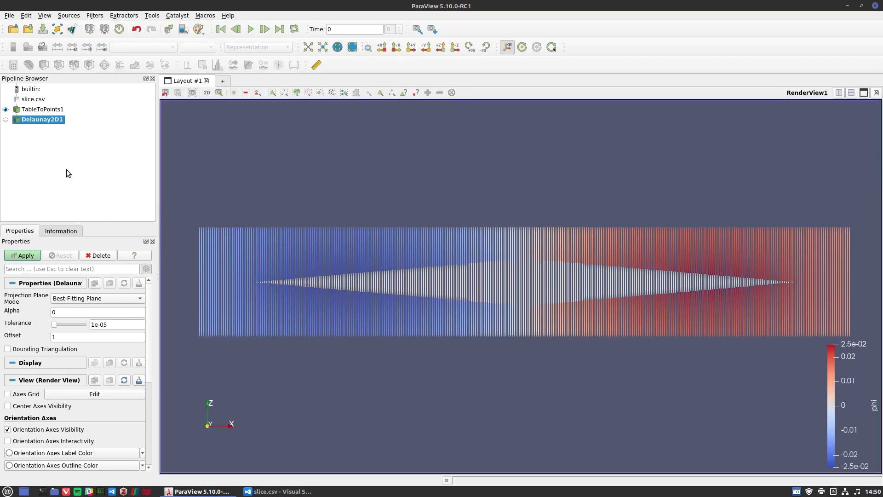
click(28, 257)
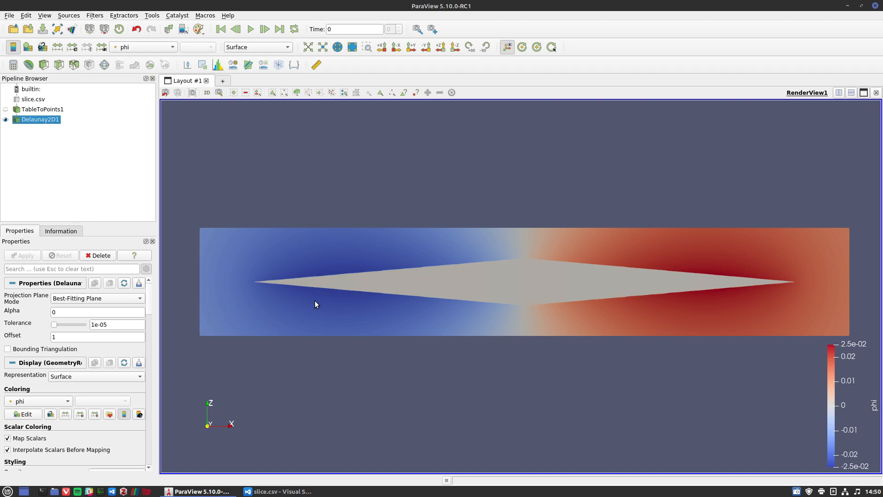
- Color the triangulated slice surface by the total potential Phi
middle_drag(316, 302, 310, 282)
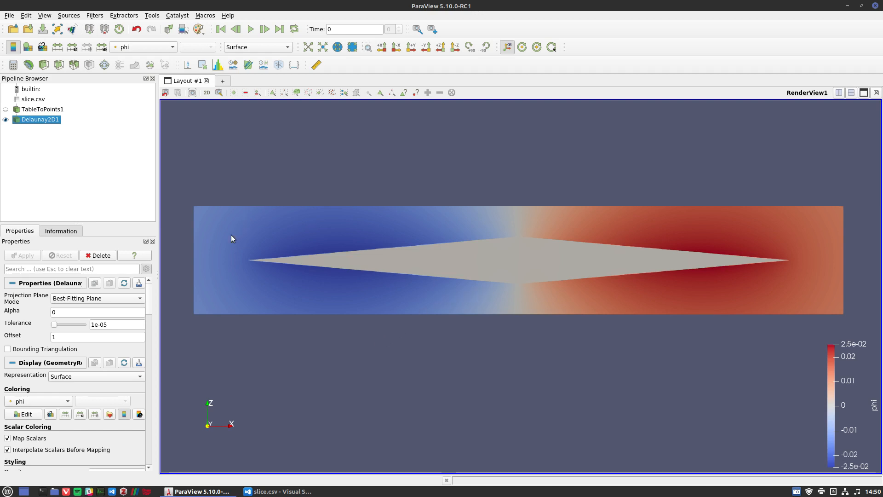
click(171, 50)
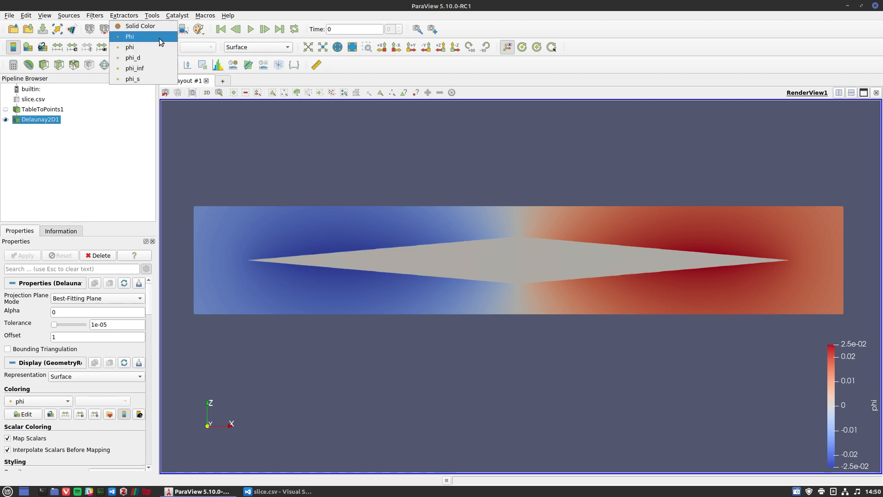
click(159, 38)
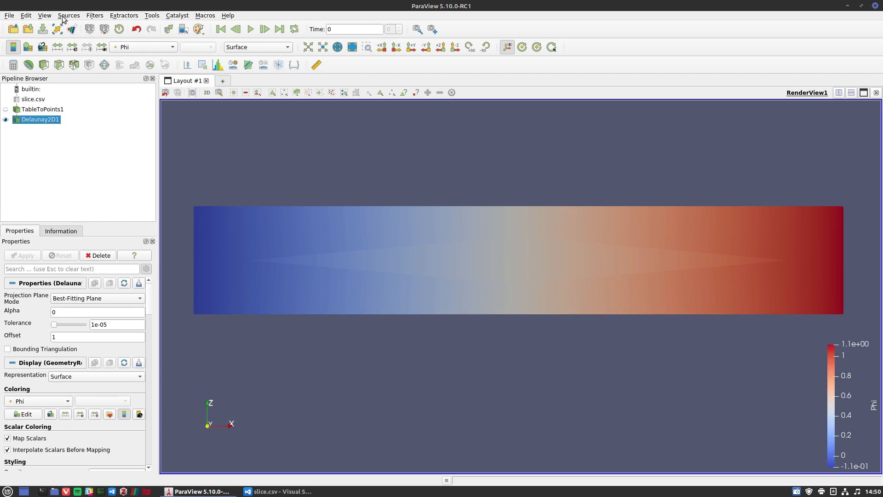
- Apply a Gradient filter to the triangulated slice with Phi as the scalar array and v as the result array name
click(95, 15)
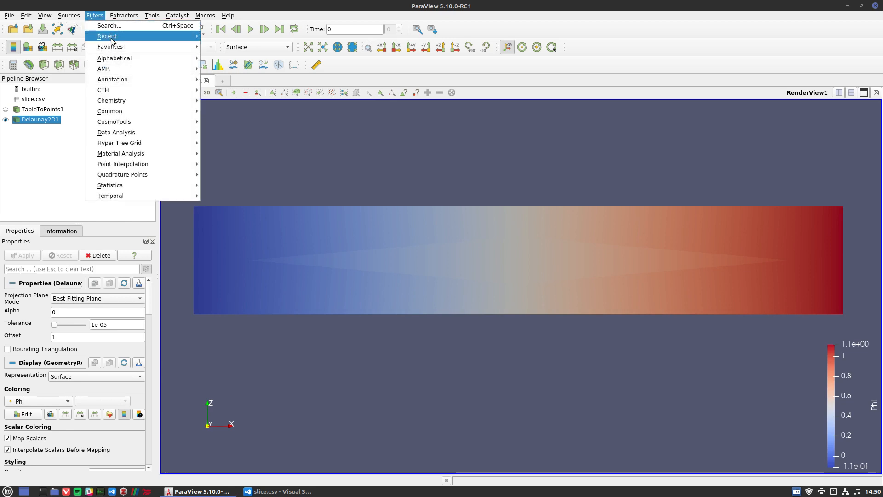
mouse_move(95, 58)
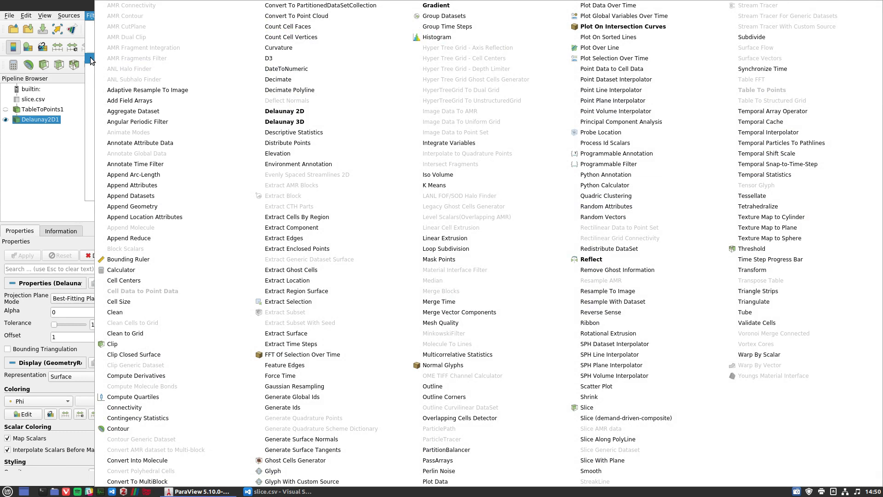
click(434, 9)
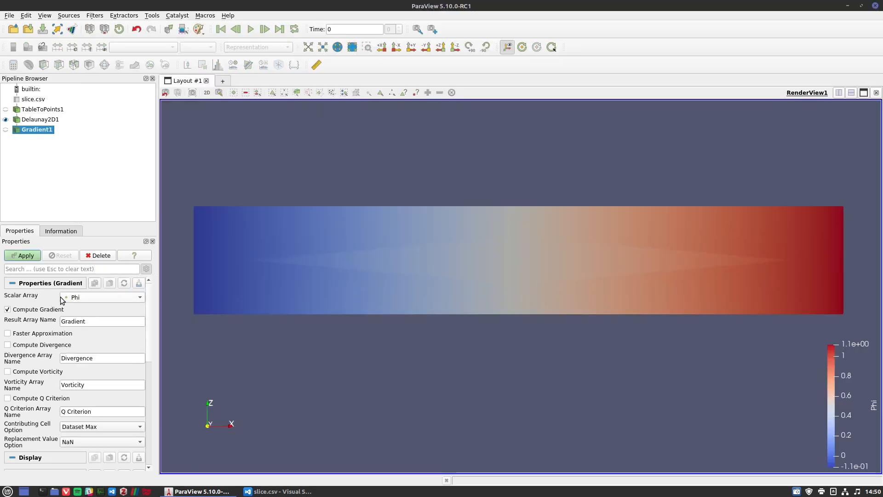
click(63, 297)
click(65, 301)
double_click(115, 323)
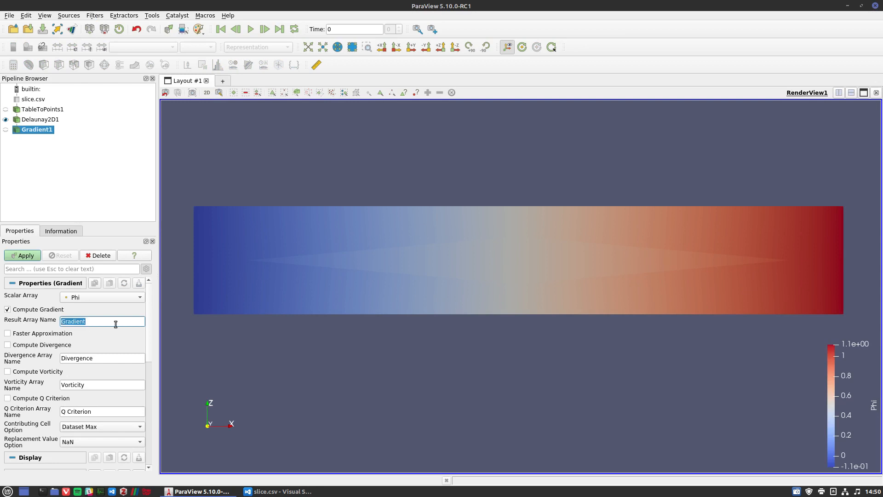
text(v)
click(103, 340)
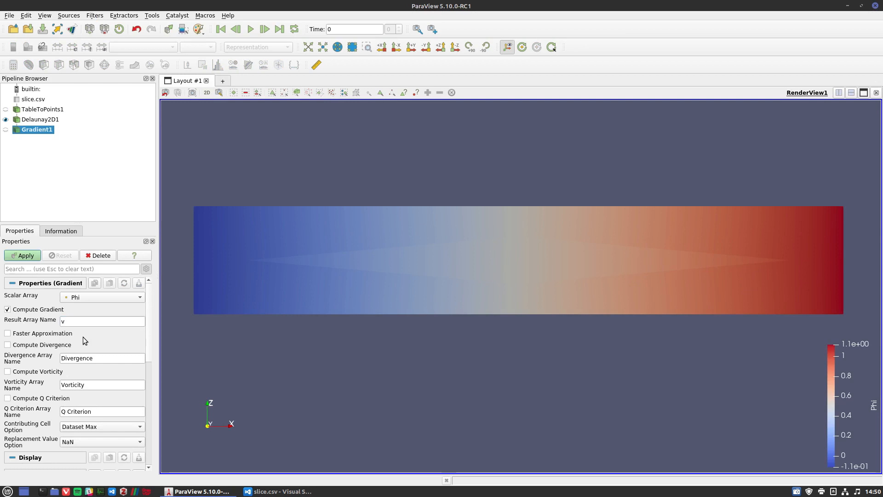
click(31, 256)
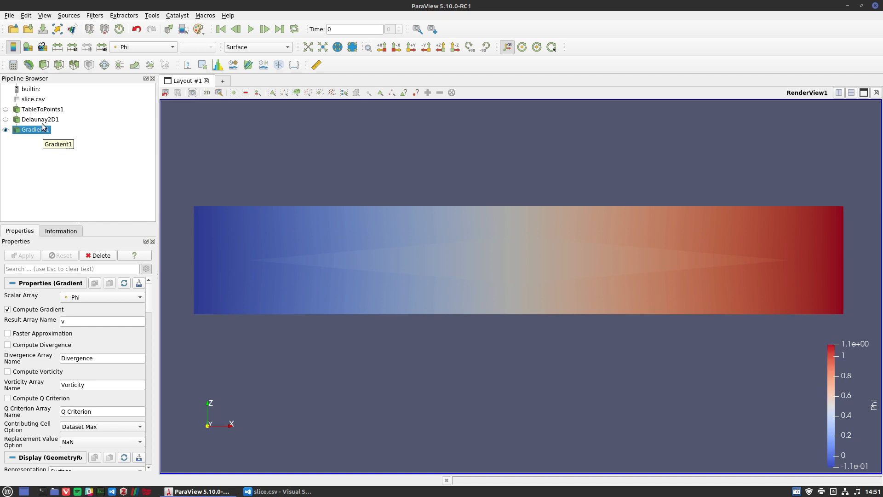
- Color the gradient result by the magnitude of v and rescale the color map to the data range
click(151, 46)
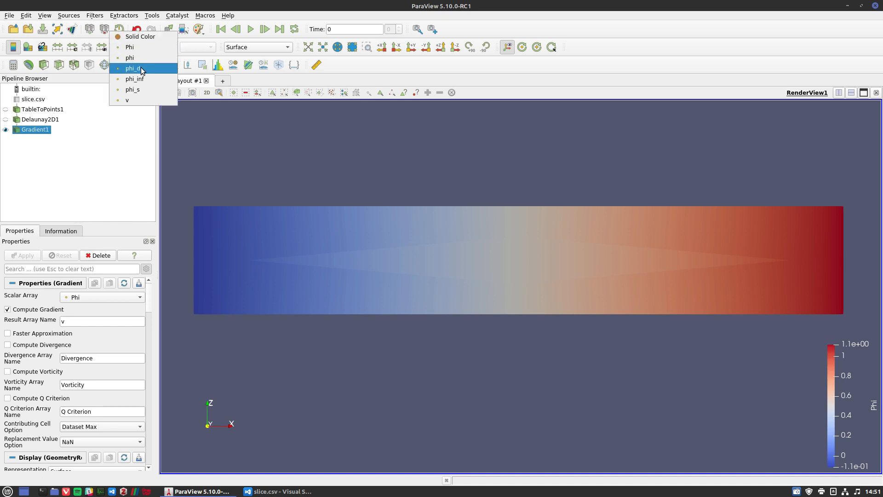
click(131, 100)
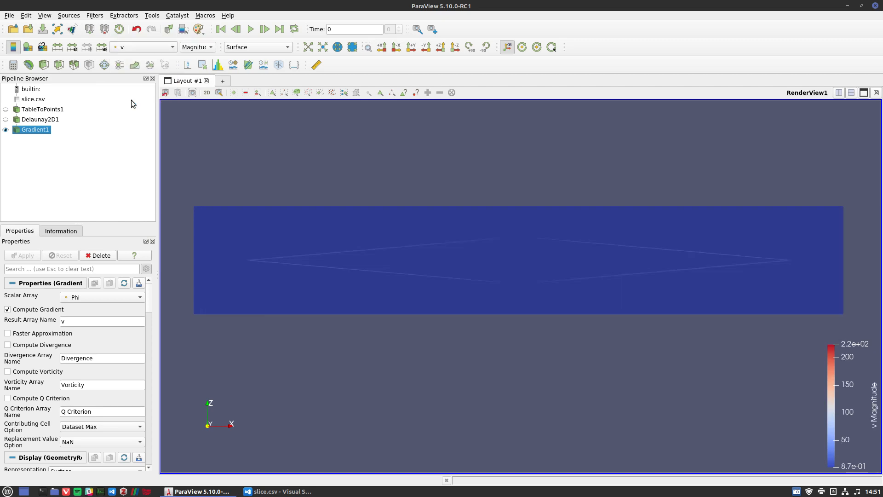
click(58, 47)
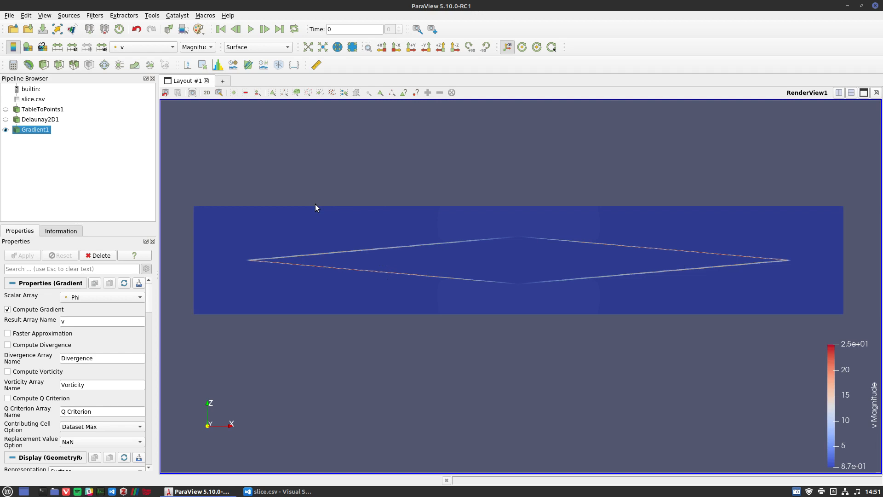
- Rescale the v magnitude color map to a custom range with a maximum of 1.25, keeping the minimum
click(71, 47)
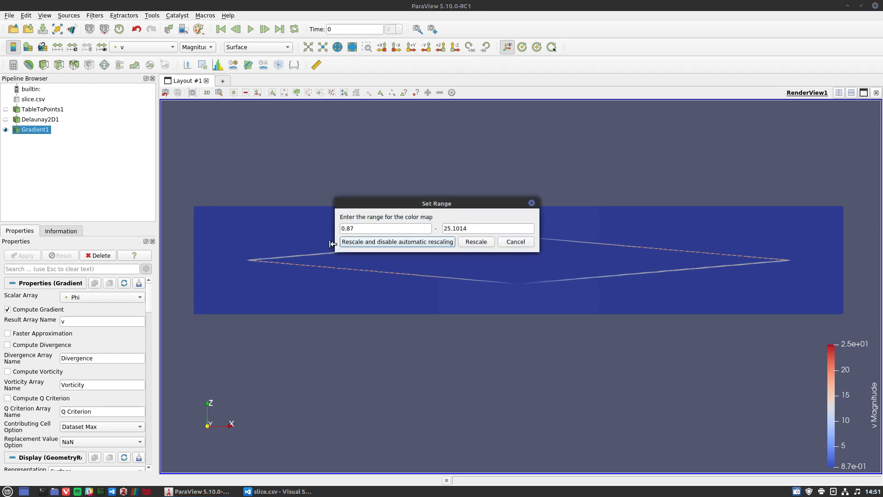
double_click(383, 228)
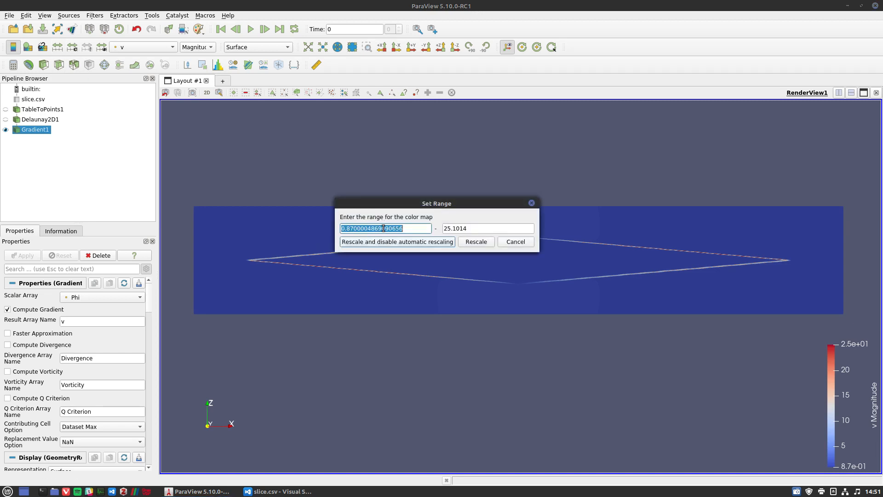
click(407, 229)
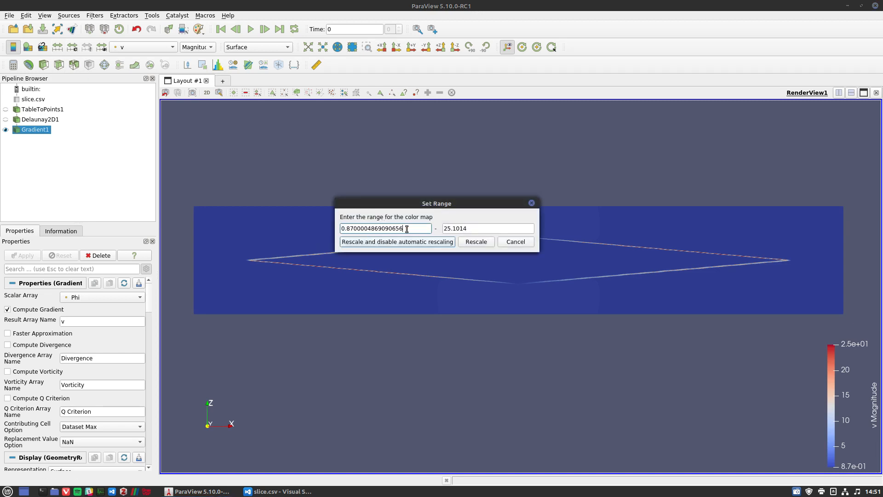
double_click(475, 227)
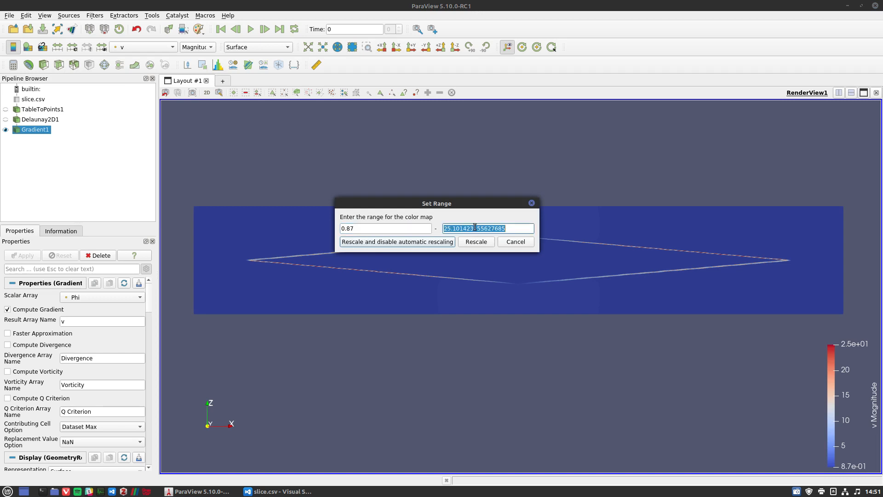
text(1.25)
click(477, 241)
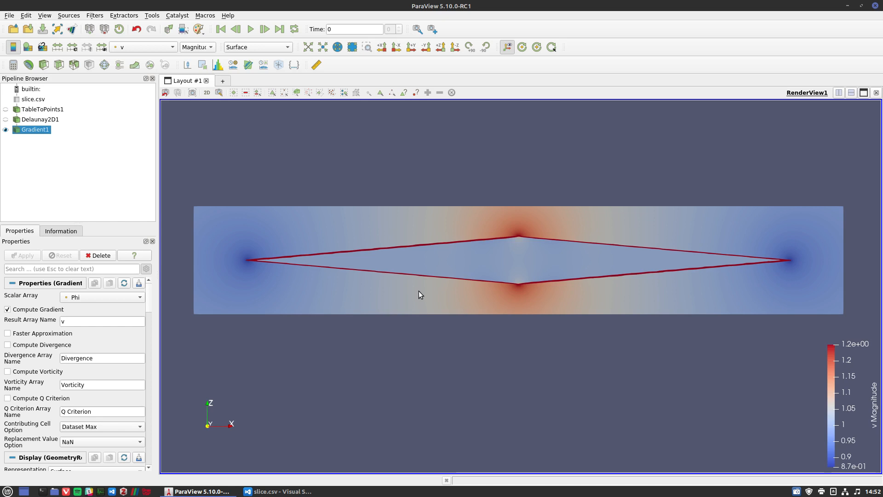
click(12, 65)
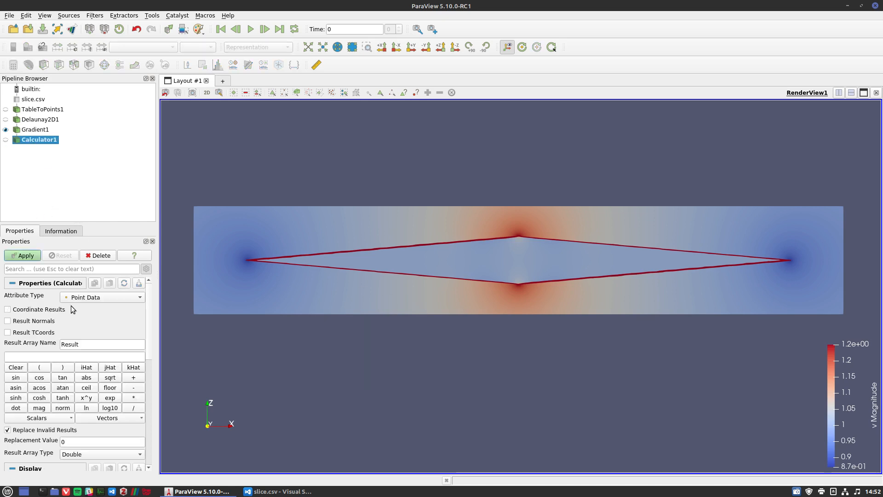
click(56, 357)
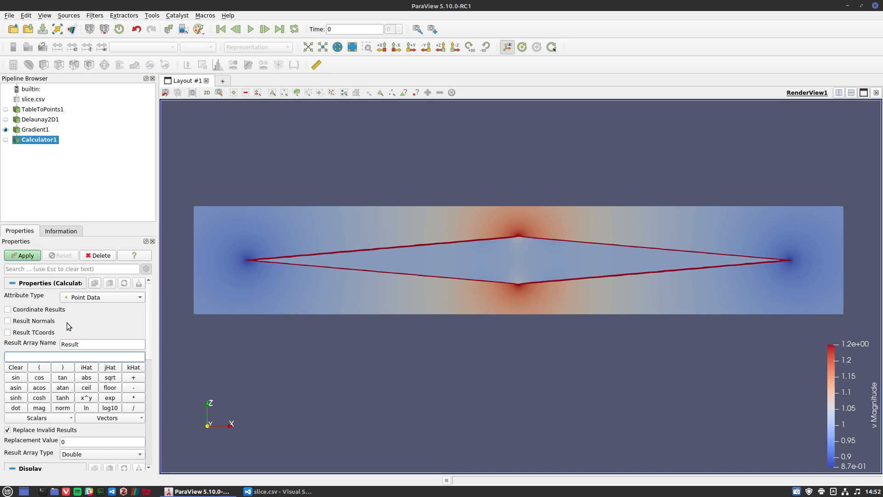
click(99, 256)
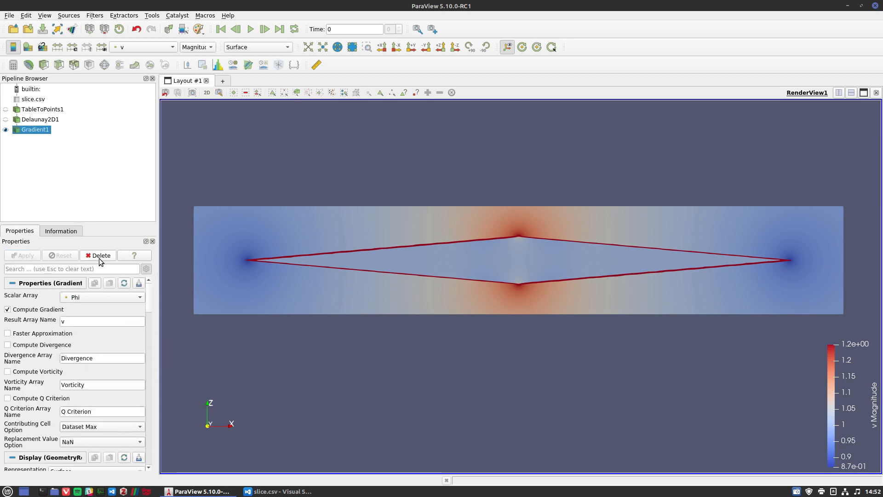